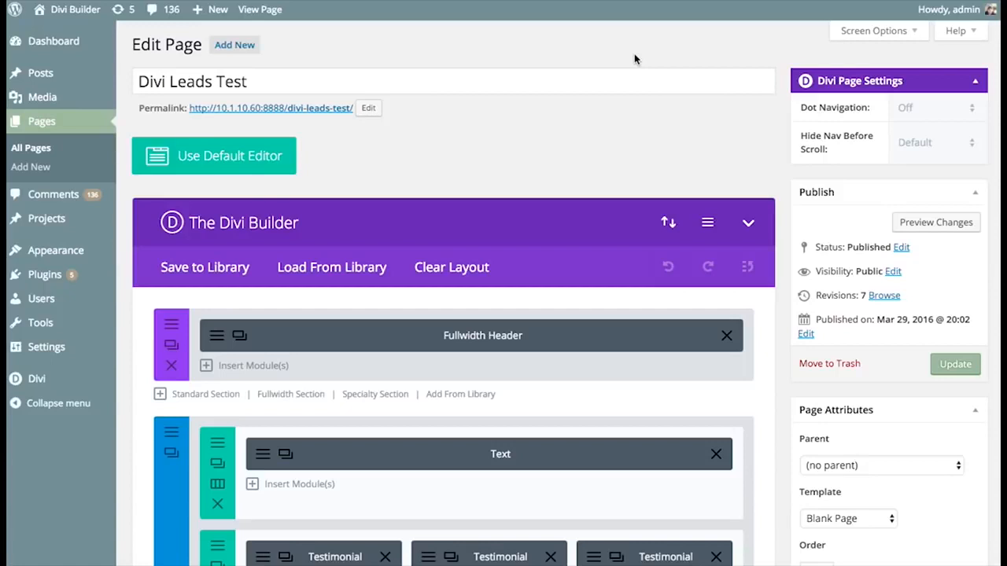
View the live Divi Leads Test page and look over its header, testimonials and call to action
{"action": "left_click", "coordinate": [266, 18]}
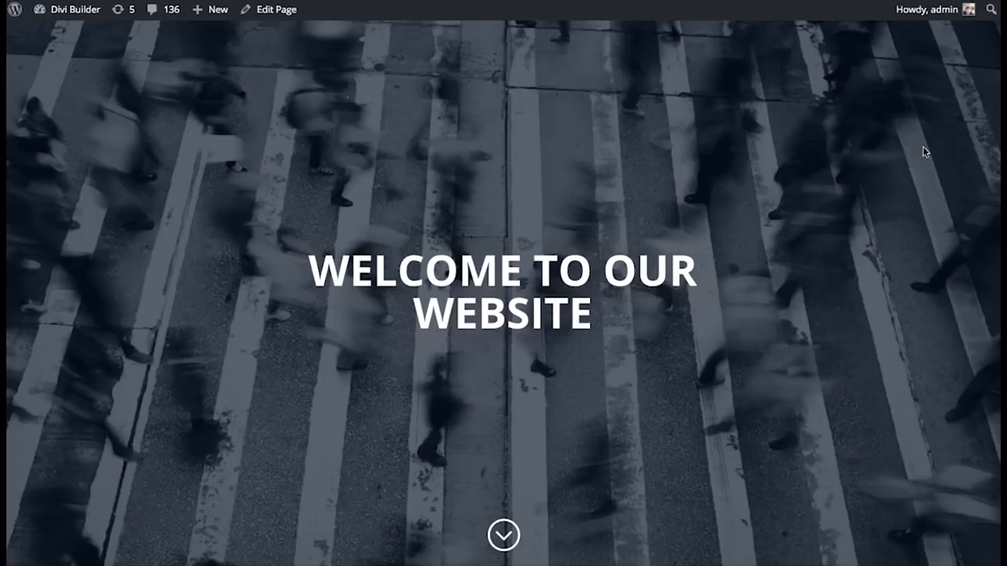
{"action": "scroll", "coordinate": [575, 421], "scroll_direction": "down", "scroll_amount": 6}
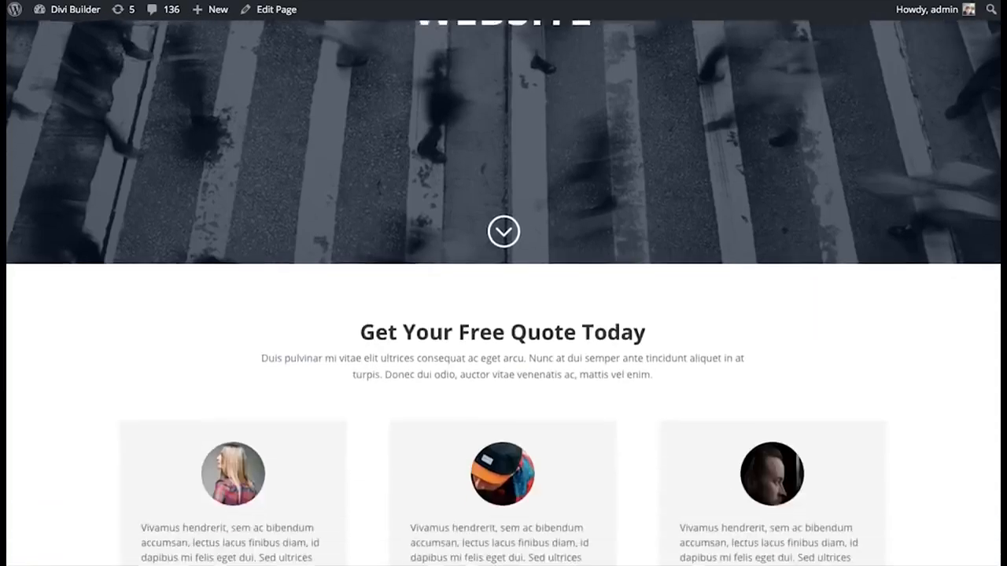
{"action": "scroll", "coordinate": [575, 421], "scroll_direction": "down", "scroll_amount": 3}
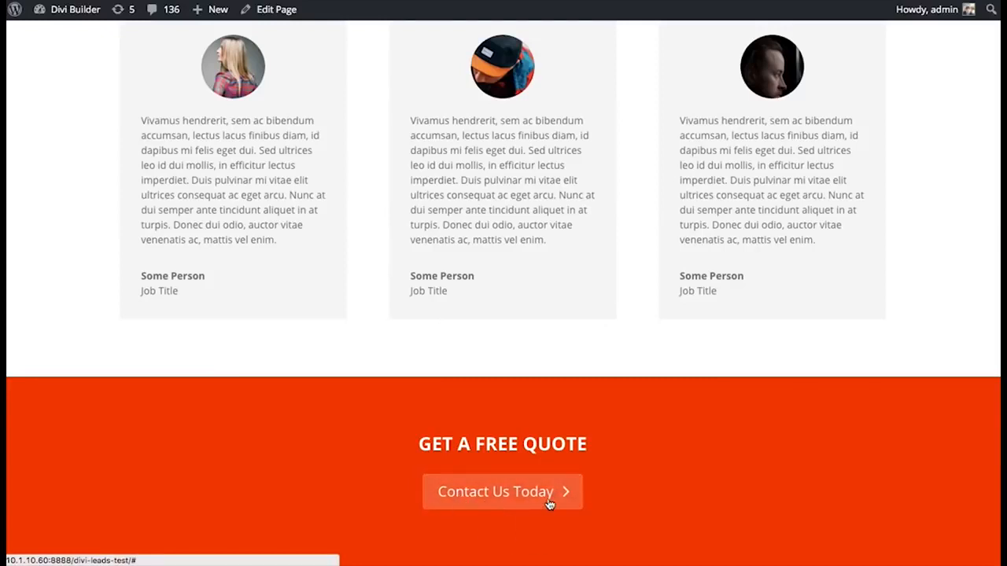
{"action": "scroll", "coordinate": [693, 410], "scroll_direction": "up", "scroll_amount": 10}
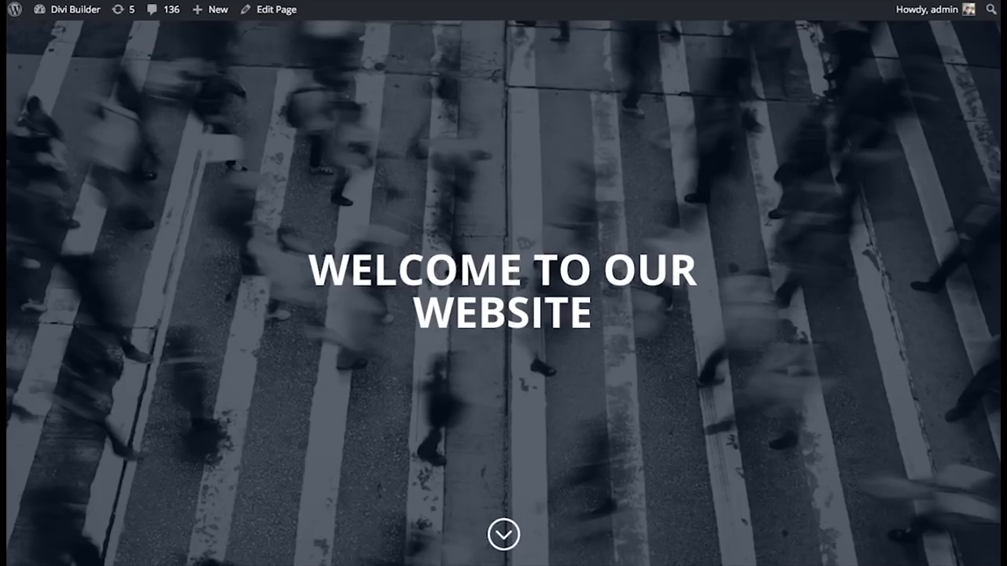
{"action": "scroll", "coordinate": [504, 292], "scroll_direction": "down", "scroll_amount": 6}
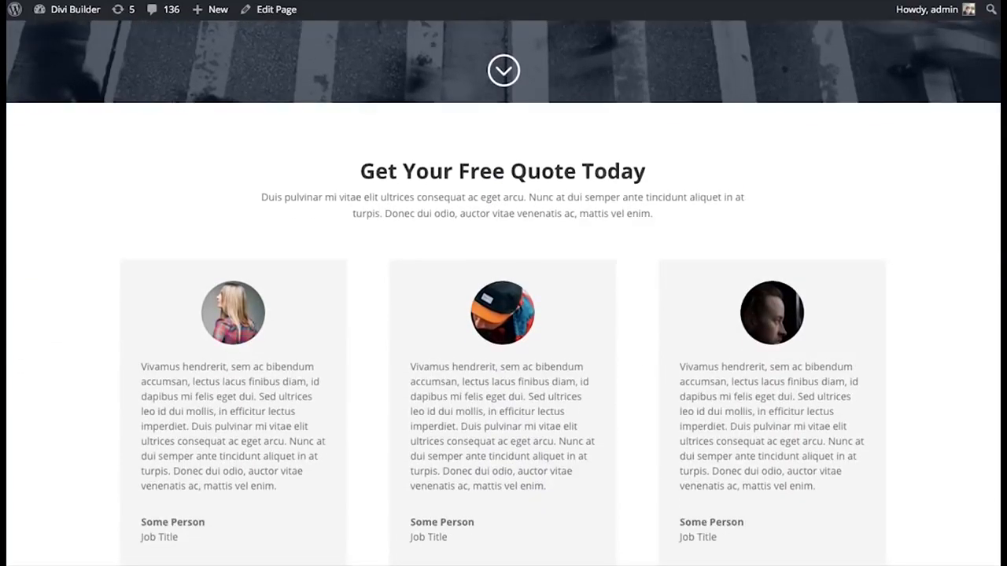
{"action": "scroll", "coordinate": [504, 292], "scroll_direction": "down", "scroll_amount": 1}
{"action": "scroll", "coordinate": [503, 293], "scroll_direction": "up", "scroll_amount": 1}
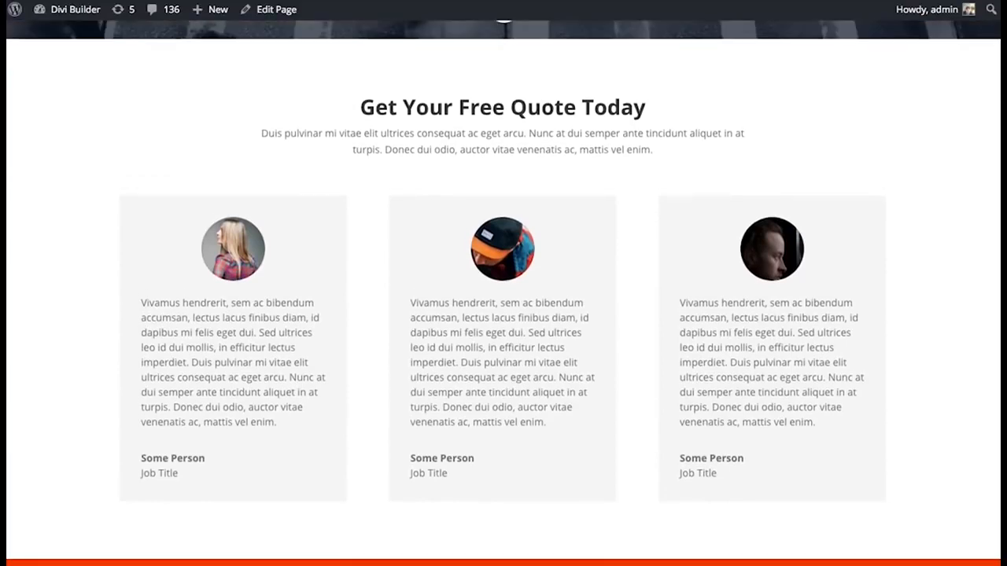
{"action": "scroll", "coordinate": [503, 293], "scroll_direction": "down", "scroll_amount": 1}
{"action": "scroll", "coordinate": [504, 292], "scroll_direction": "up", "scroll_amount": 6}
{"action": "scroll", "coordinate": [503, 293], "scroll_direction": "up", "scroll_amount": 2}
Examine the welcome headline, follow the header's down arrow, and read the testimonials and the free-quote call to action
{"action": "left_click_drag", "start_coordinate": [308, 270], "coordinate": [614, 316]}
{"action": "left_click", "coordinate": [613, 315]}
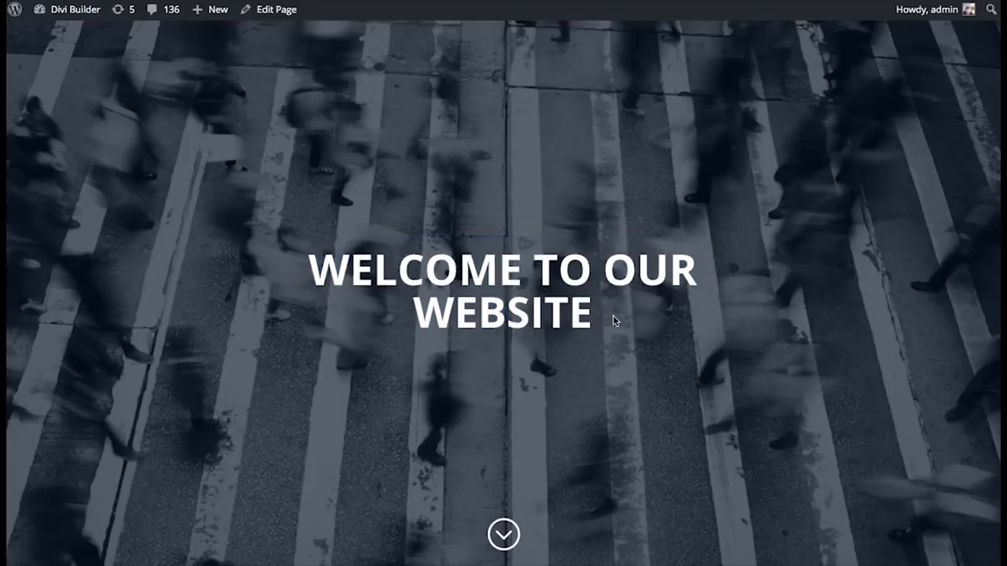
{"action": "mouse_move", "coordinate": [601, 311]}
{"action": "left_mouse_down"}
{"action": "mouse_move", "coordinate": [414, 314]}
{"action": "mouse_move", "coordinate": [310, 265]}
{"action": "mouse_move", "coordinate": [615, 313]}
{"action": "left_mouse_up"}
{"action": "left_click", "coordinate": [313, 265]}
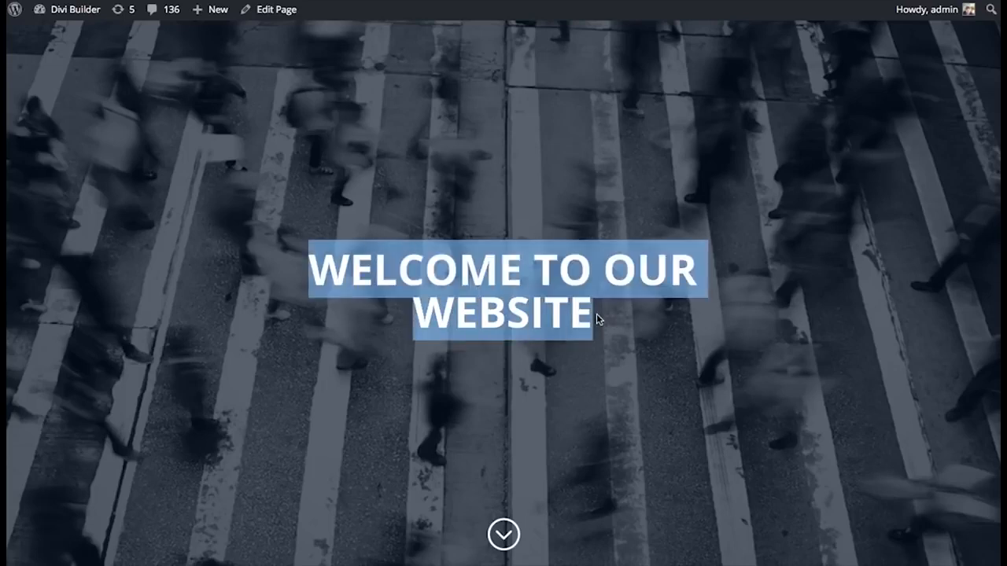
{"action": "left_click", "coordinate": [625, 413]}
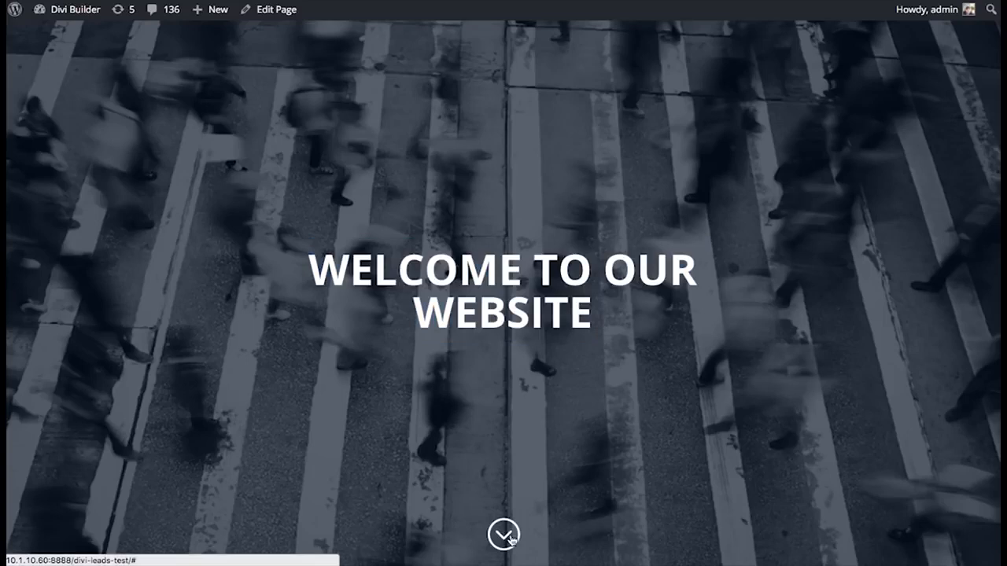
{"action": "left_click", "coordinate": [507, 535]}
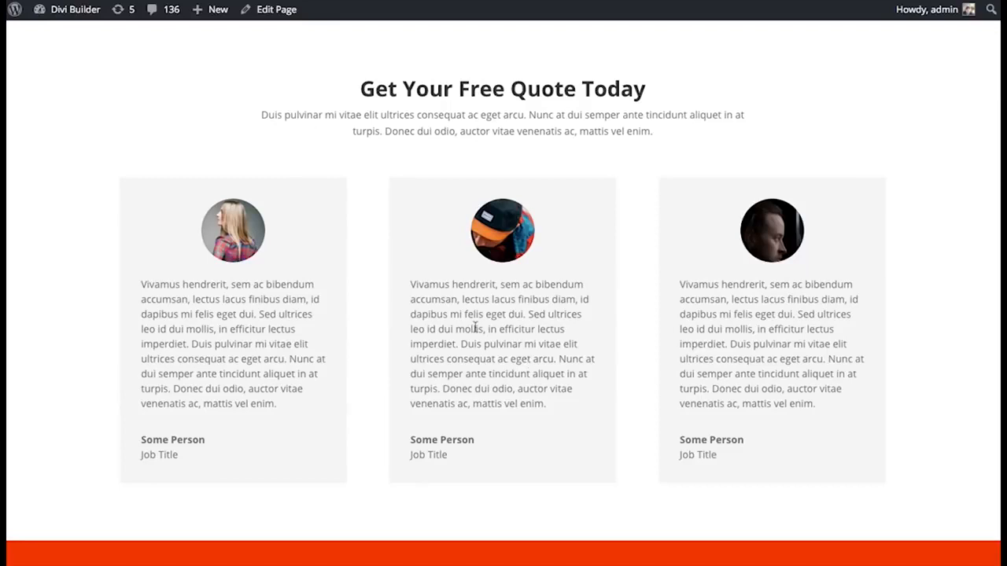
{"action": "left_click_drag", "start_coordinate": [409, 284], "coordinate": [569, 404]}
{"action": "left_click", "coordinate": [568, 404]}
{"action": "scroll", "coordinate": [522, 315], "scroll_direction": "down", "scroll_amount": 2}
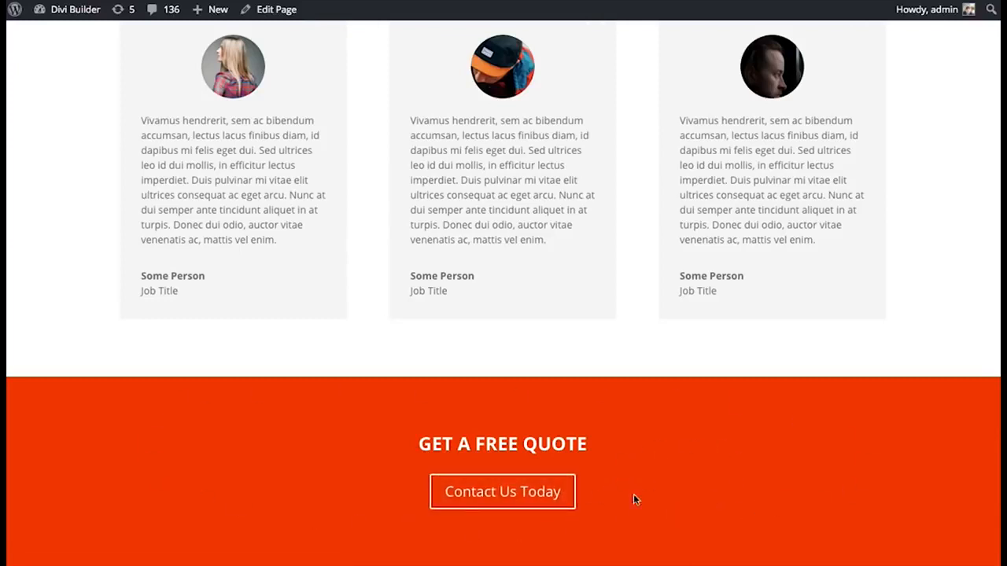
{"action": "scroll", "coordinate": [744, 515], "scroll_direction": "up", "scroll_amount": 3}
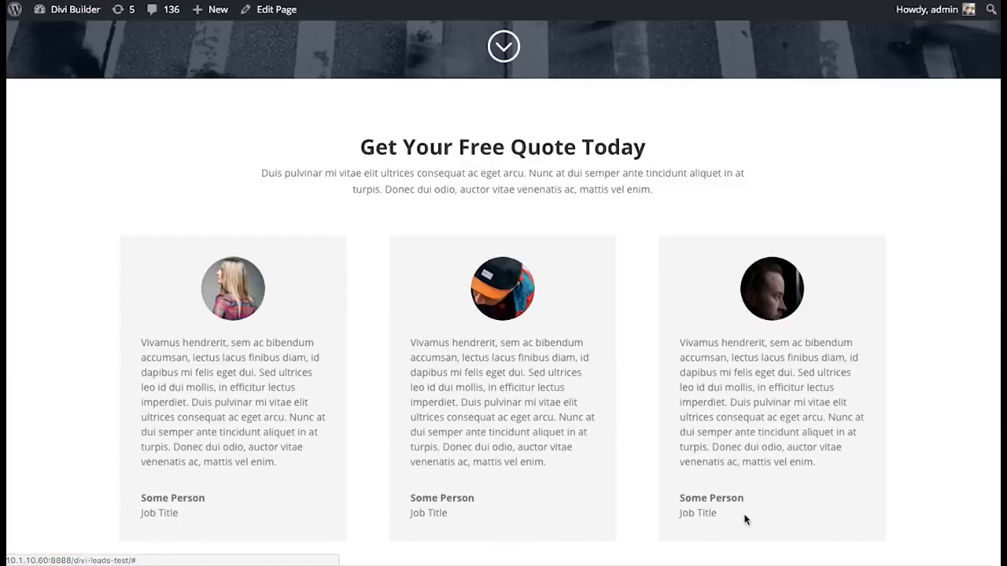
{"action": "scroll", "coordinate": [744, 519], "scroll_direction": "up", "scroll_amount": 6}
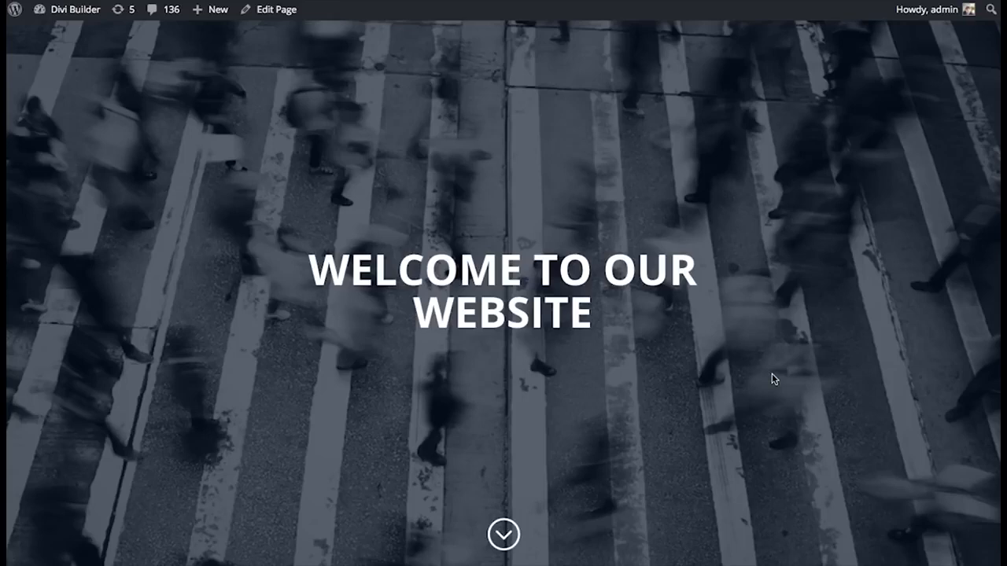
Inspect the welcome headline and the sections below it once more, and close the live page to return to the page editor
{"action": "right_click", "coordinate": [313, 268]}
{"action": "left_click", "coordinate": [363, 276]}
{"action": "left_click", "coordinate": [221, 261]}
{"action": "left_click_drag", "start_coordinate": [307, 269], "coordinate": [618, 315]}
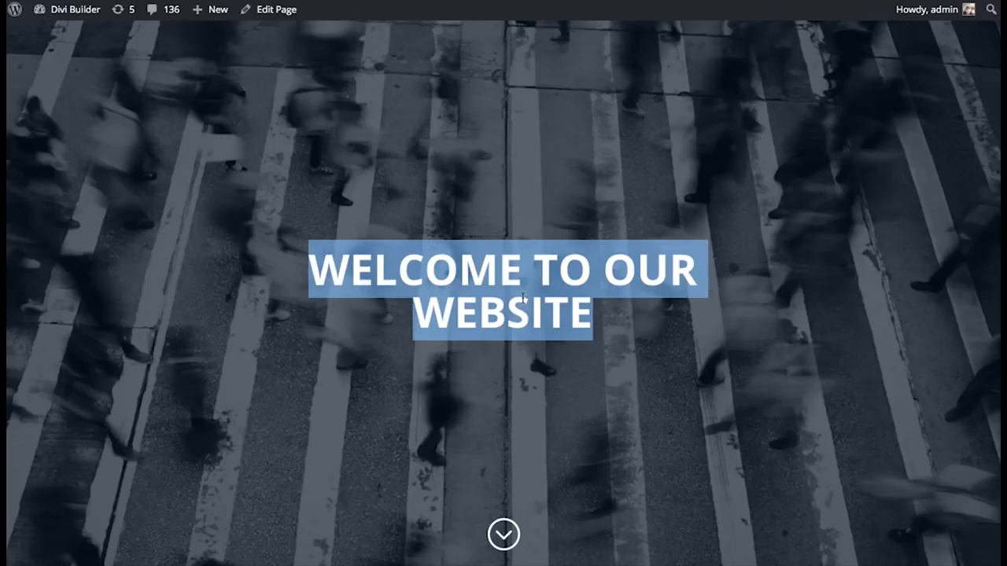
{"action": "left_click", "coordinate": [652, 314]}
{"action": "scroll", "coordinate": [652, 296], "scroll_direction": "down", "scroll_amount": 3}
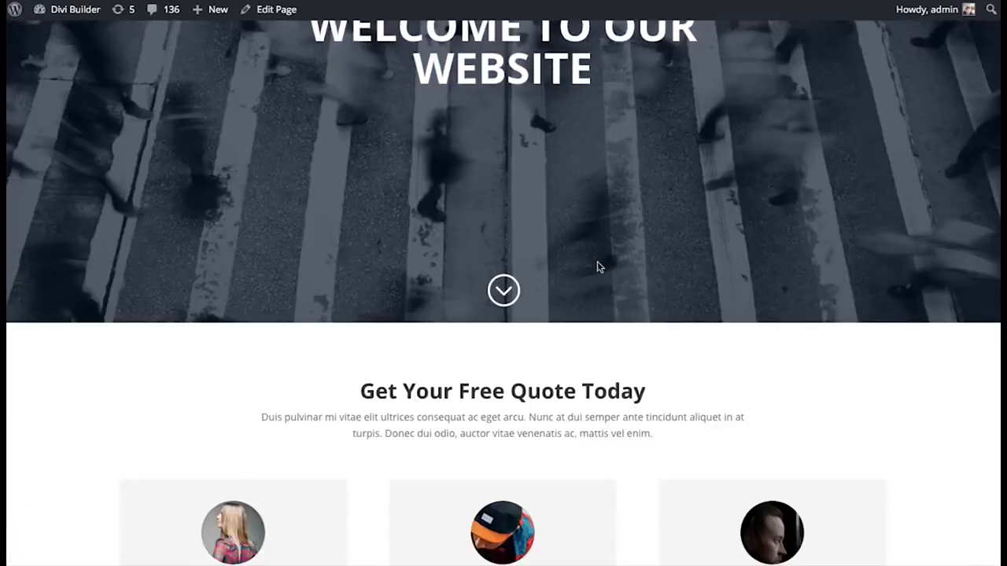
{"action": "scroll", "coordinate": [613, 275], "scroll_direction": "down", "scroll_amount": 5}
{"action": "left_click", "coordinate": [468, 503]}
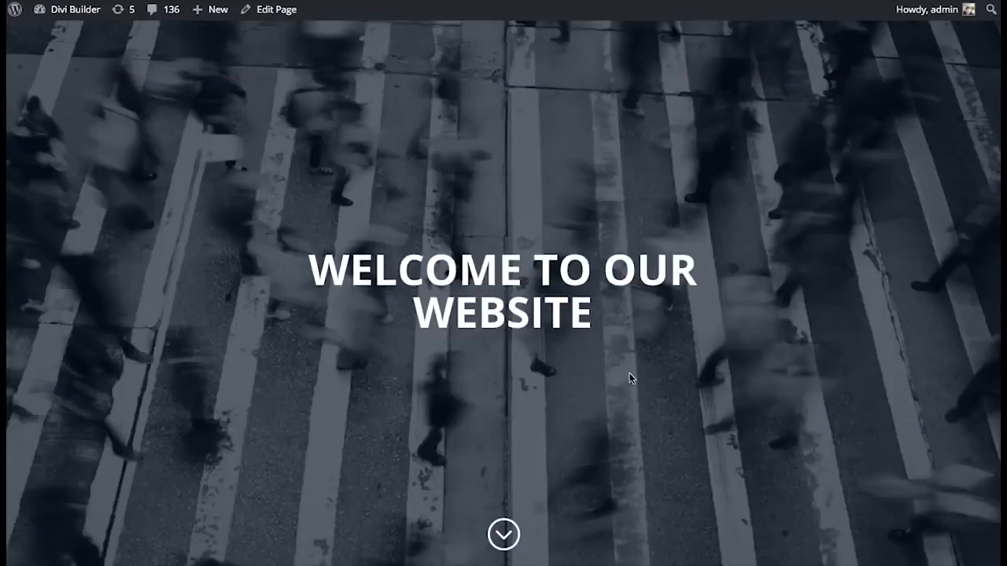
{"action": "key", "text": "super+w"}
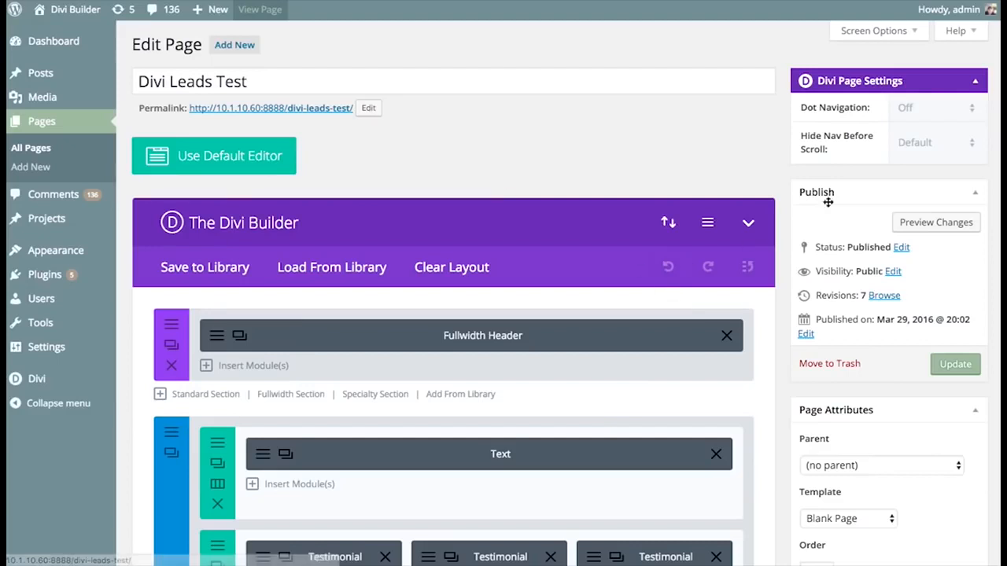
Enable split testing in the Divi Builder settings of the page and save the settings
{"action": "scroll", "coordinate": [415, 108], "scroll_direction": "down", "scroll_amount": 3}
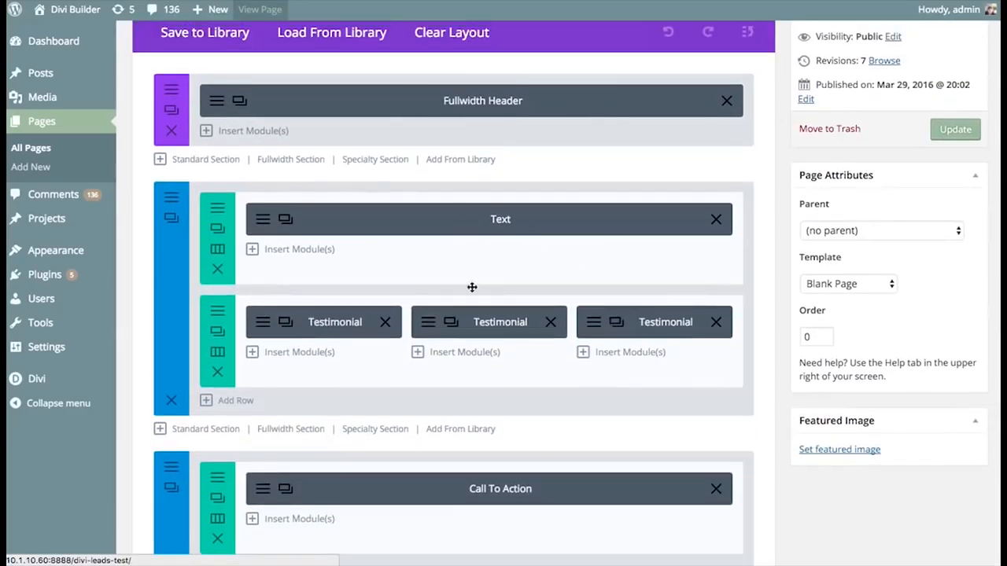
{"action": "scroll", "coordinate": [621, 322], "scroll_direction": "down", "scroll_amount": 1}
{"action": "scroll", "coordinate": [621, 322], "scroll_direction": "down", "scroll_amount": 1}
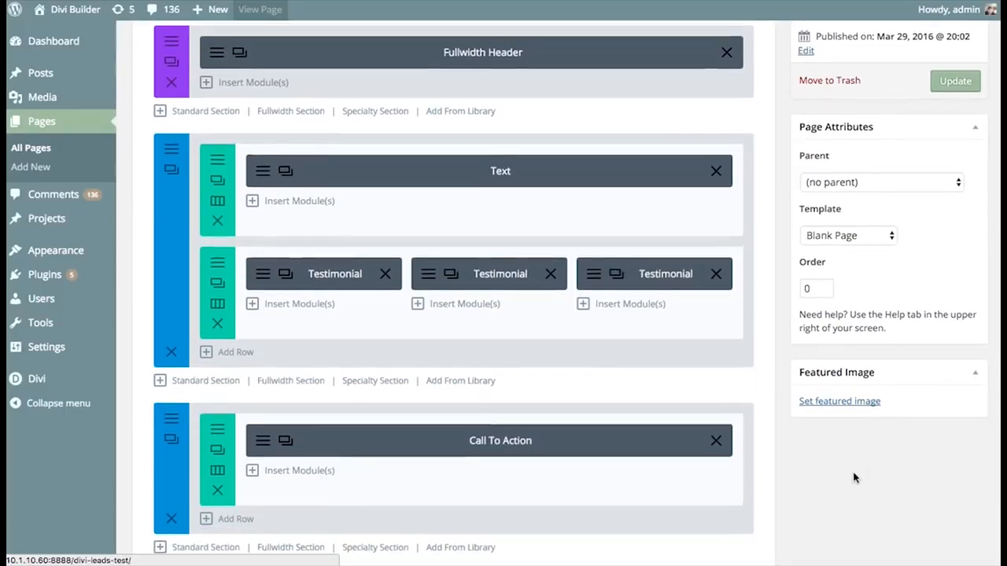
{"action": "scroll", "coordinate": [854, 475], "scroll_direction": "up", "scroll_amount": 4}
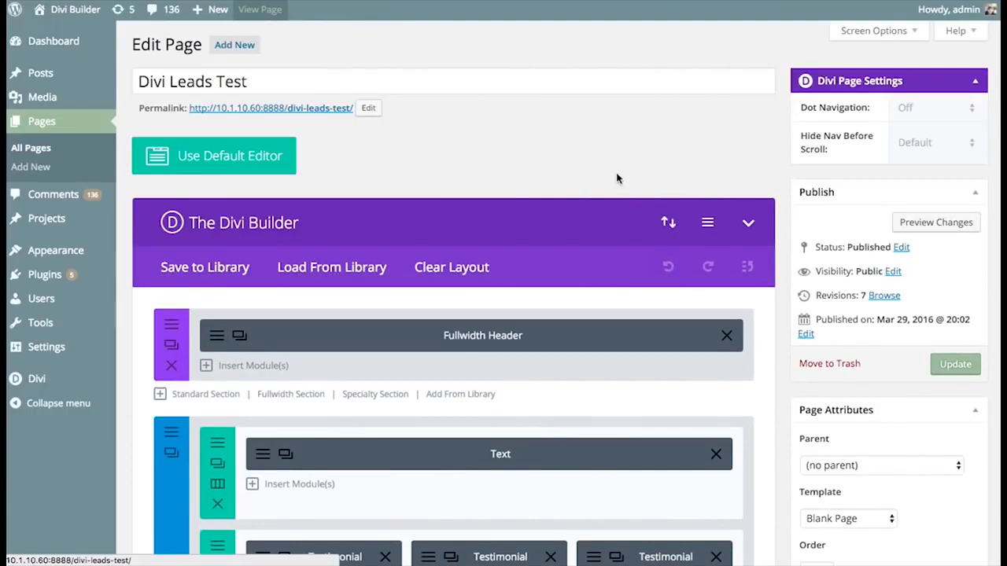
{"action": "left_click", "coordinate": [707, 226]}
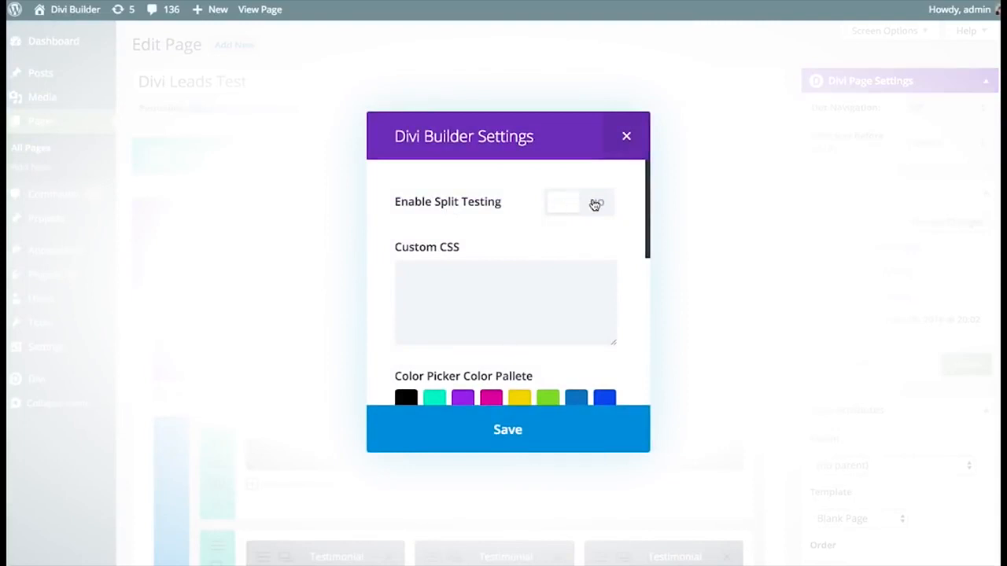
{"action": "left_click", "coordinate": [593, 204]}
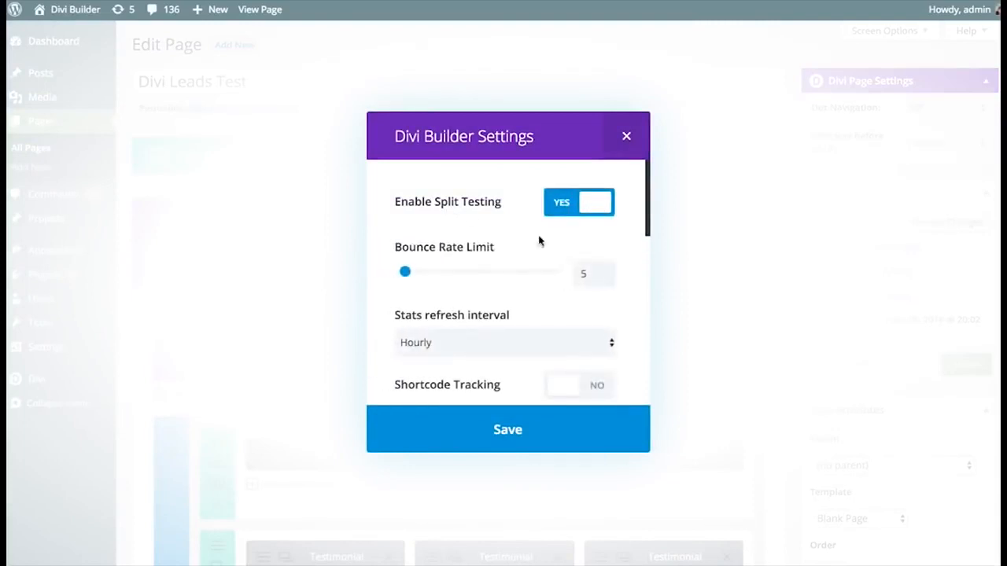
{"action": "left_click", "coordinate": [527, 431]}
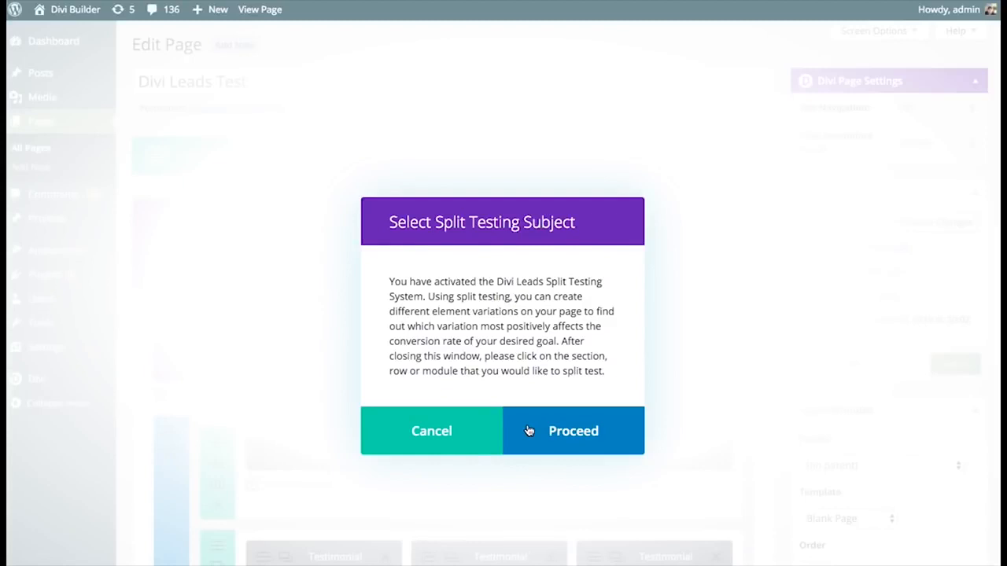
Proceed to choosing the split testing subject, select the Fullwidth Header module, and acknowledge the goal instructions
{"action": "left_click", "coordinate": [556, 440]}
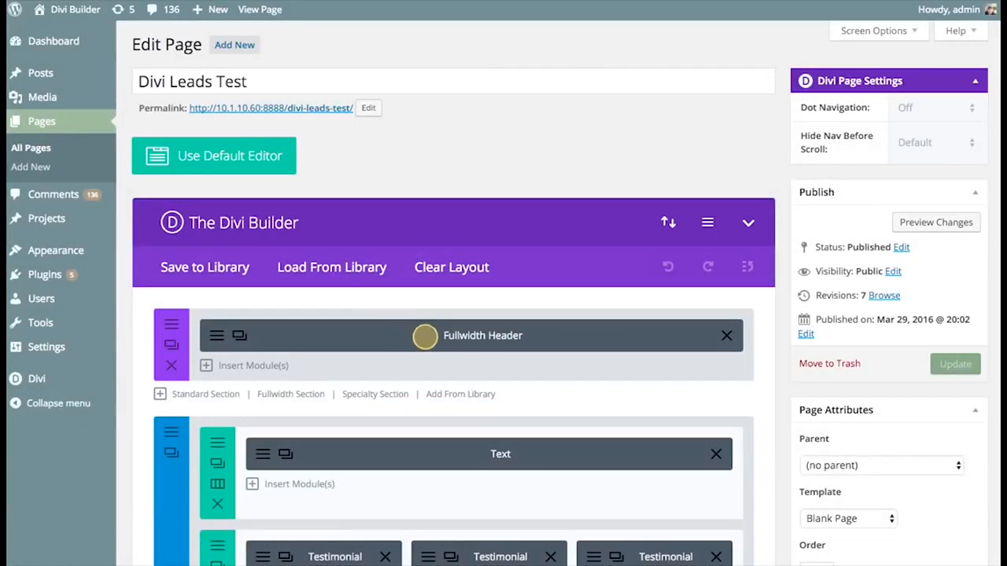
{"action": "left_click", "coordinate": [416, 335]}
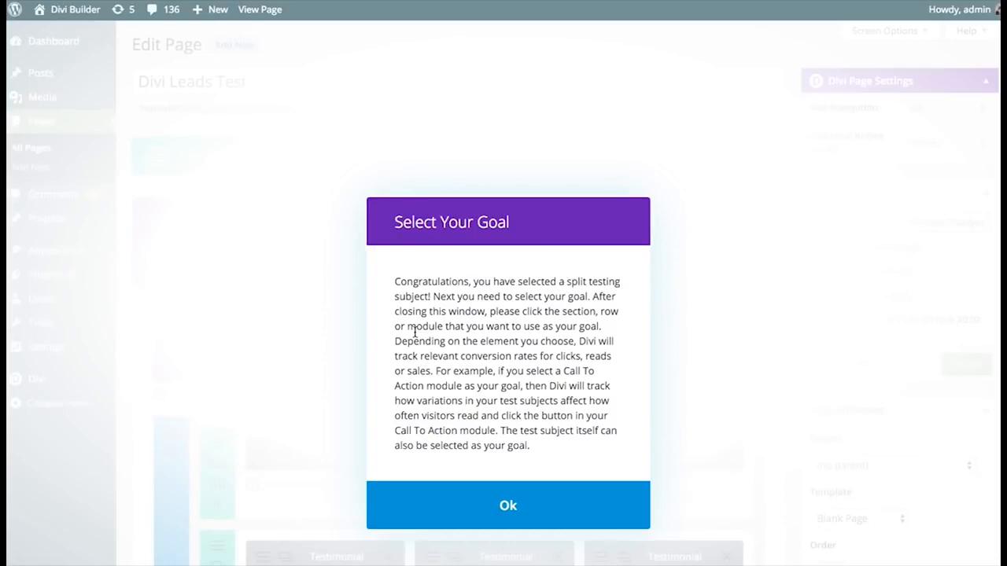
{"action": "left_click", "coordinate": [480, 506]}
Select the Call To Action module as the split testing goal and acknowledge the subject variations notice
{"action": "scroll", "coordinate": [591, 391], "scroll_direction": "down", "scroll_amount": 1}
{"action": "scroll", "coordinate": [590, 391], "scroll_direction": "down", "scroll_amount": 2}
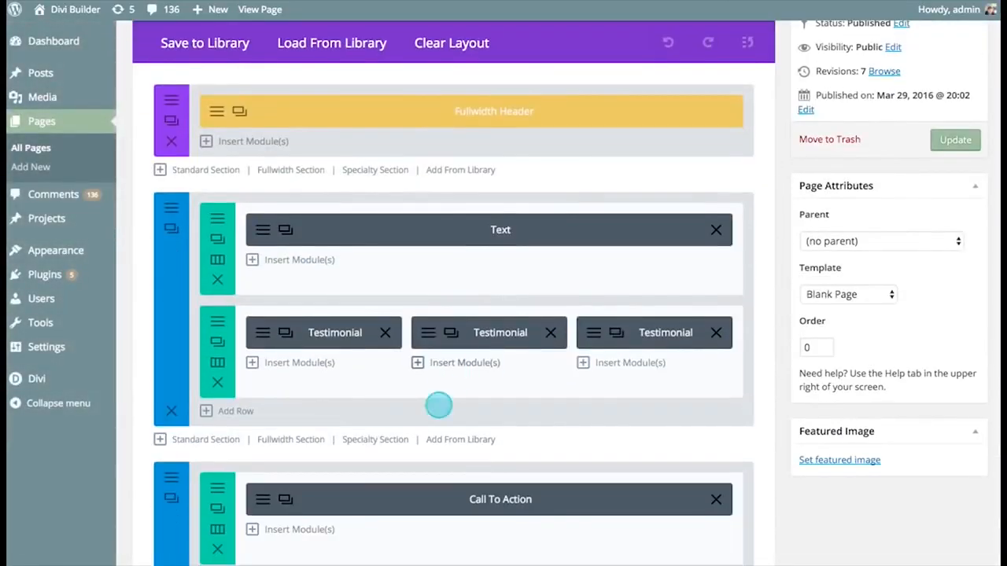
{"action": "scroll", "coordinate": [448, 389], "scroll_direction": "down", "scroll_amount": 3}
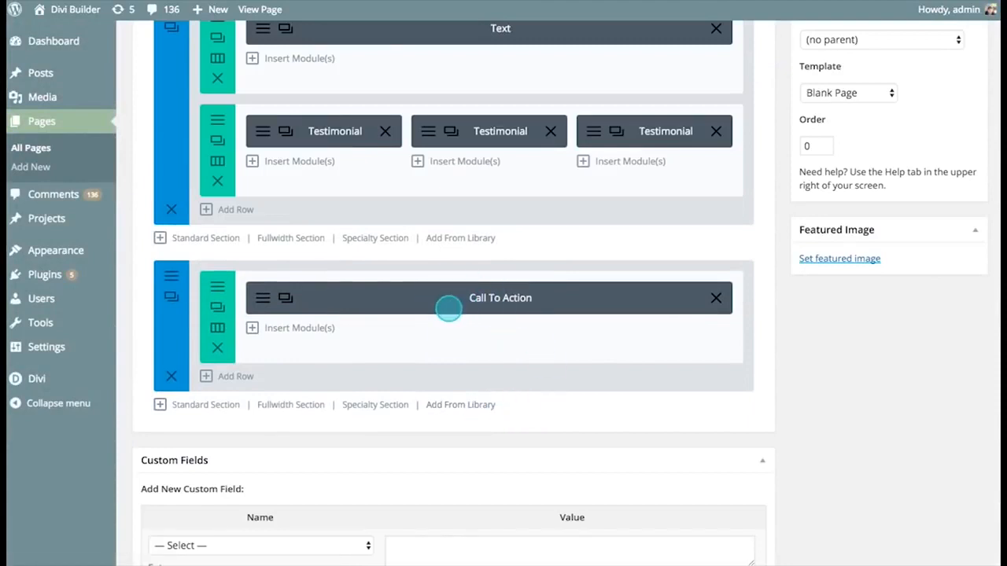
{"action": "left_click", "coordinate": [433, 296]}
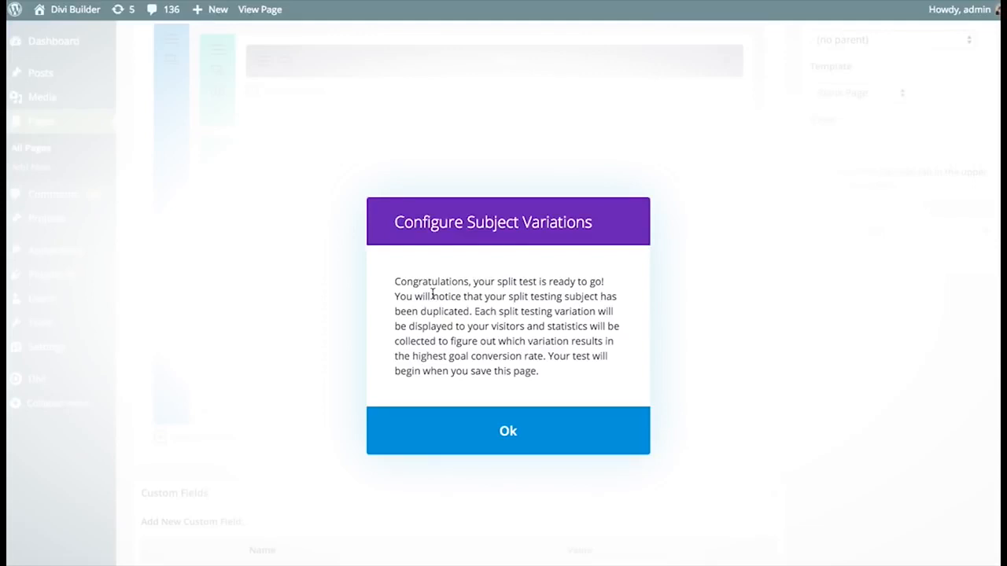
{"action": "left_click", "coordinate": [508, 431]}
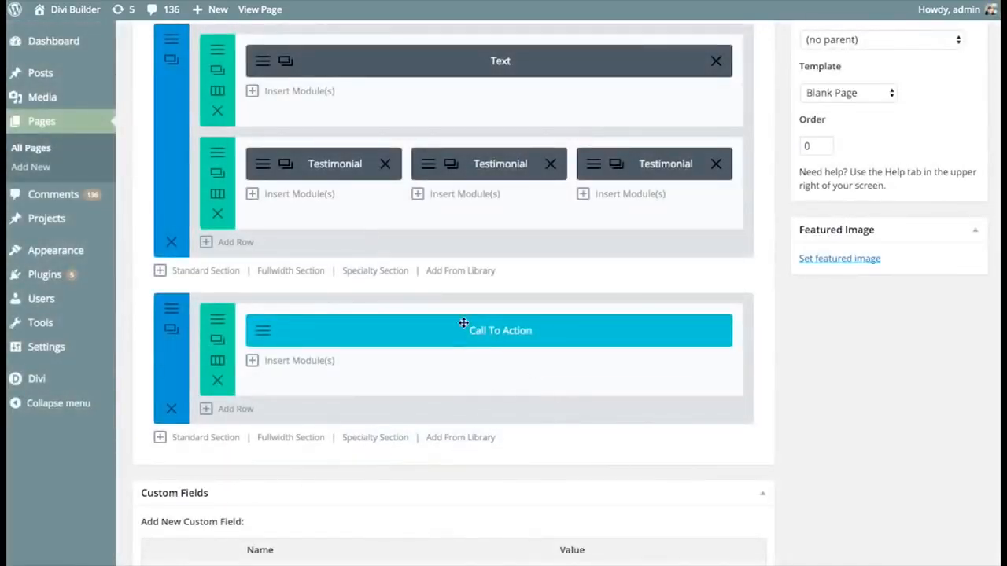
Duplicate the Fullwidth Header test subject three times, starting from variation 2, to make five variations
{"action": "scroll", "coordinate": [517, 376], "scroll_direction": "up", "scroll_amount": 1}
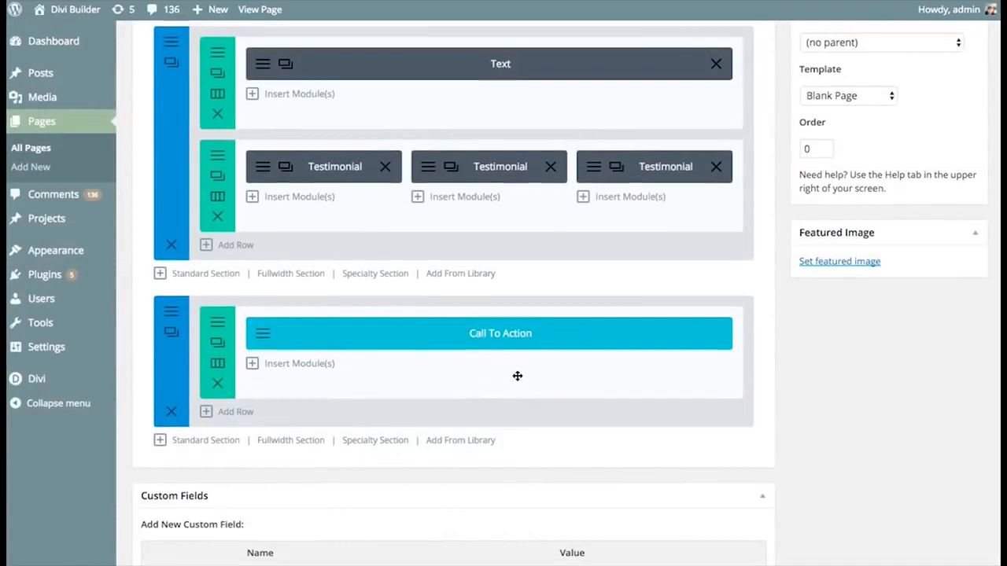
{"action": "scroll", "coordinate": [517, 376], "scroll_direction": "up", "scroll_amount": 4}
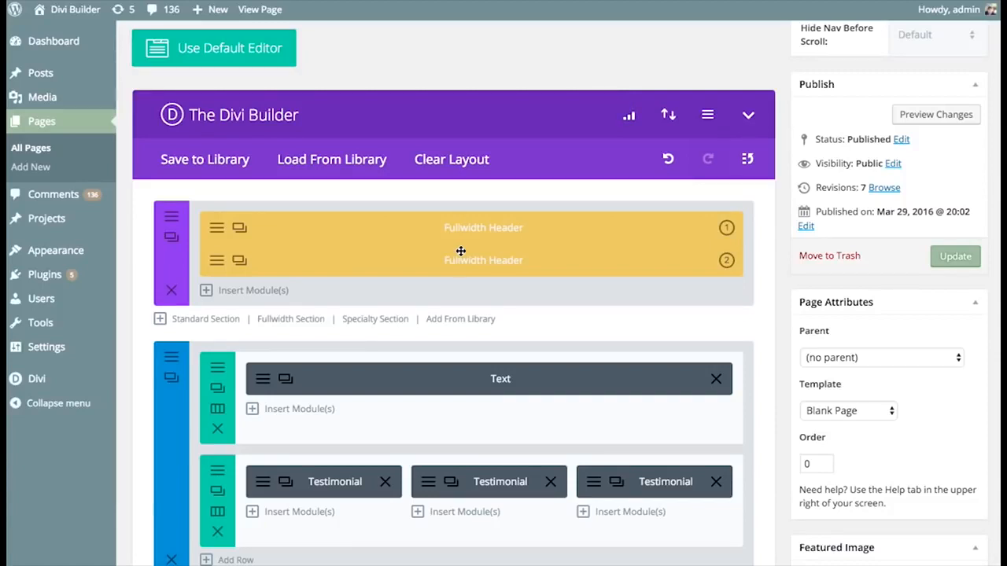
{"action": "scroll", "coordinate": [460, 252], "scroll_direction": "up", "scroll_amount": 1}
{"action": "left_click", "coordinate": [239, 271]}
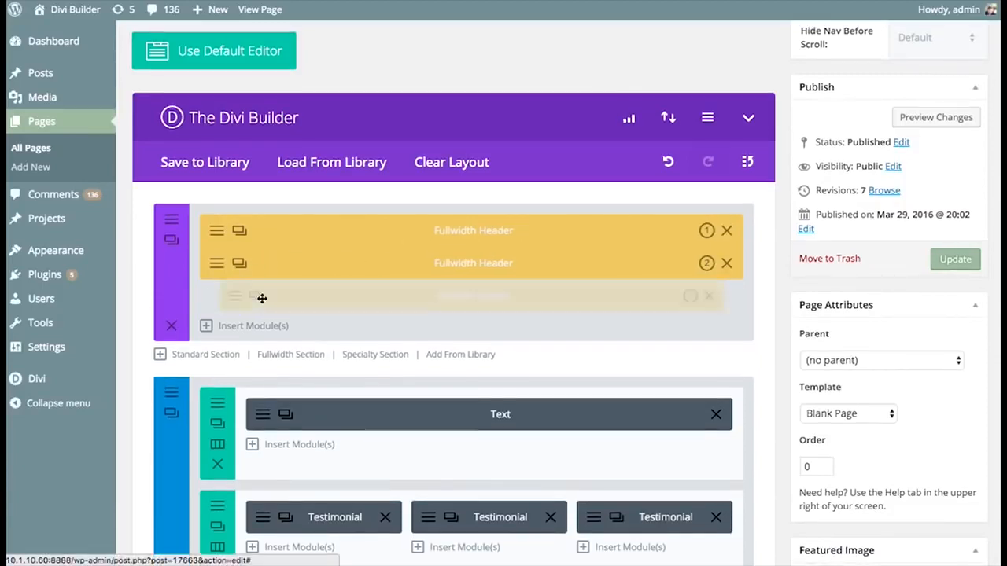
{"action": "left_click", "coordinate": [240, 296]}
{"action": "left_click", "coordinate": [240, 330]}
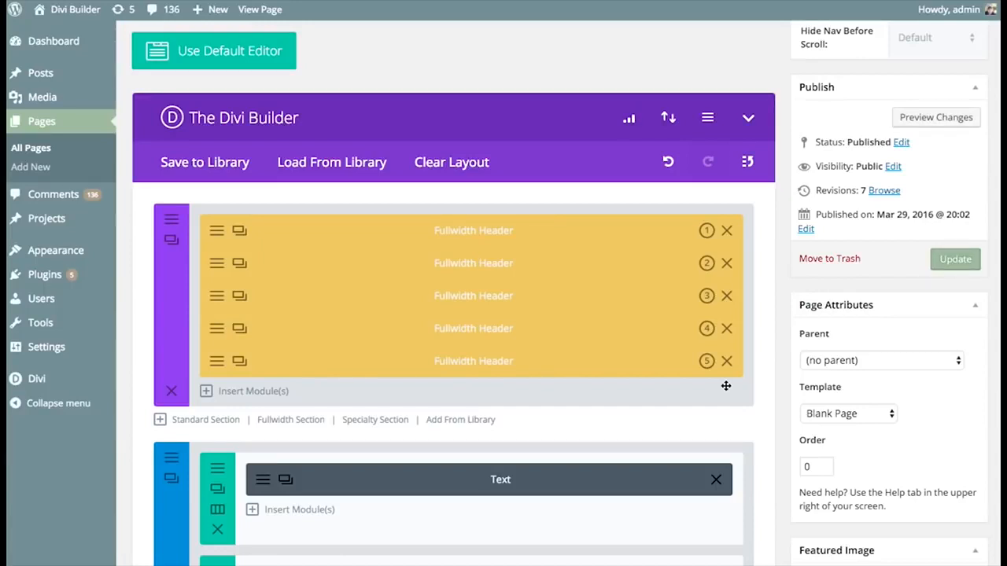
Check the Call To Action goal module and delete Fullwidth Header variations 3 and 4
{"action": "scroll", "coordinate": [710, 366], "scroll_direction": "down", "scroll_amount": 4}
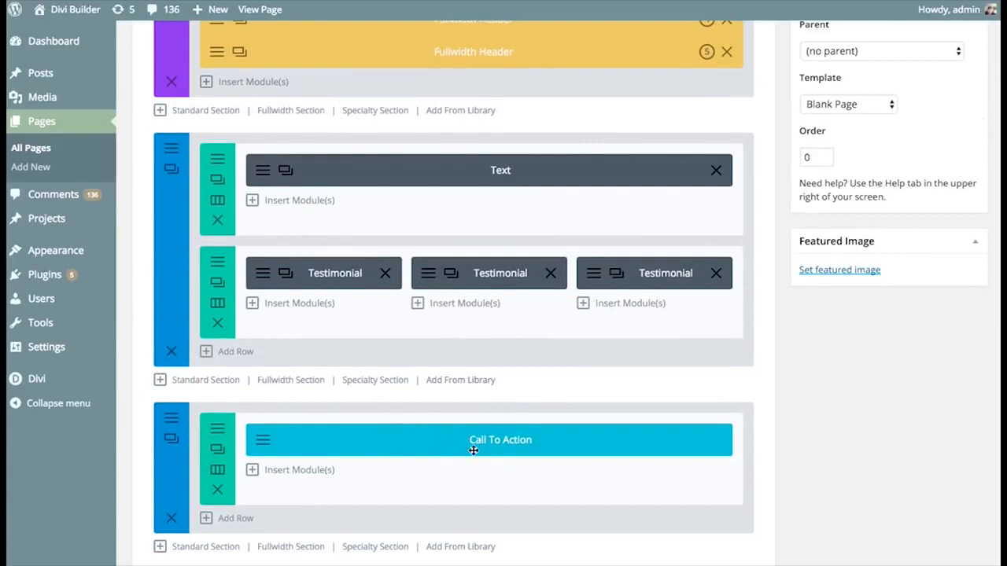
{"action": "scroll", "coordinate": [473, 450], "scroll_direction": "up", "scroll_amount": 4}
{"action": "left_click", "coordinate": [726, 262]}
{"action": "left_click", "coordinate": [726, 262]}
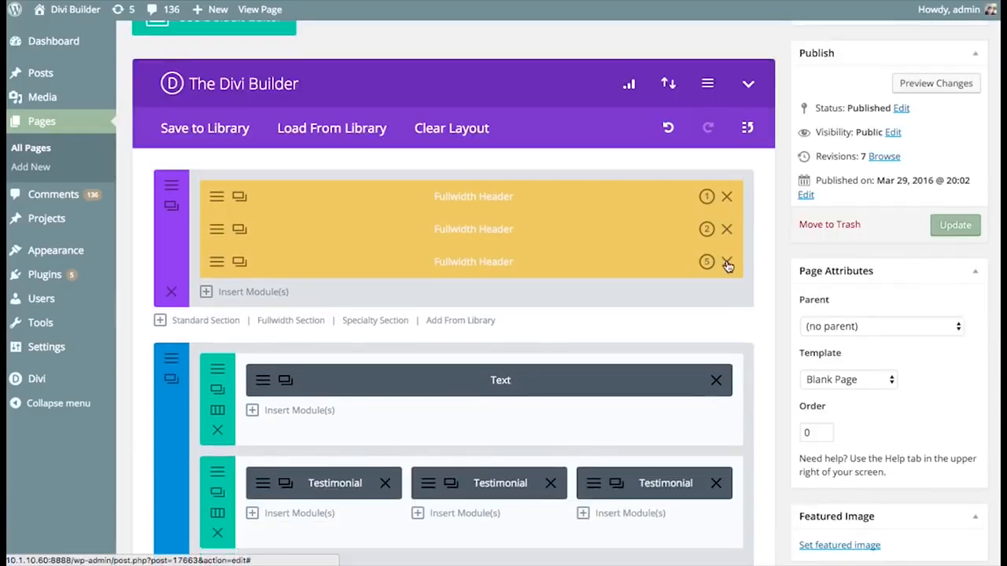
Delete Fullwidth Header variation 5 and check the module settings of a remaining variation
{"action": "left_click", "coordinate": [726, 262]}
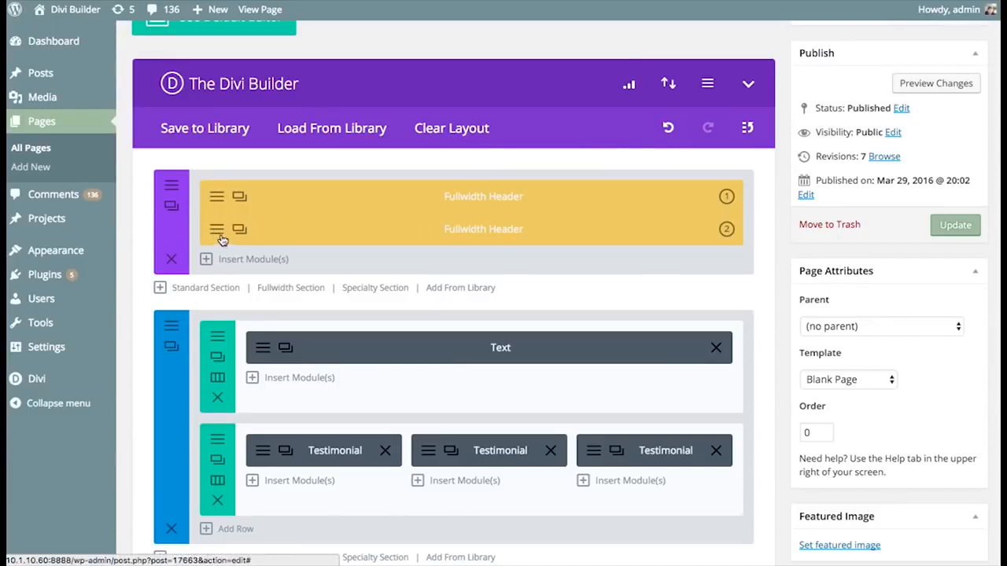
{"action": "left_click_drag", "start_coordinate": [501, 243], "coordinate": [258, 212]}
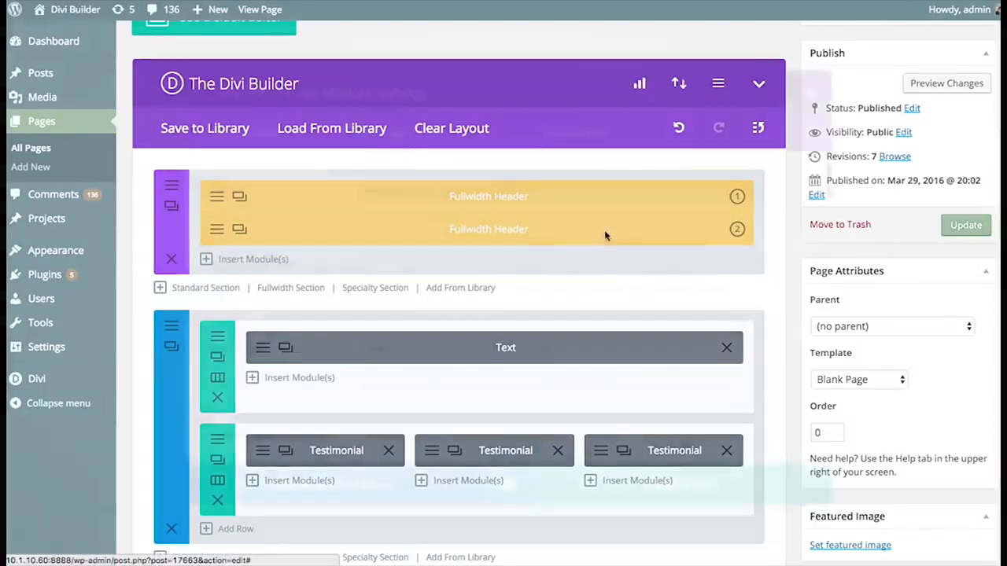
{"action": "left_click", "coordinate": [604, 230]}
{"action": "left_click", "coordinate": [545, 184]}
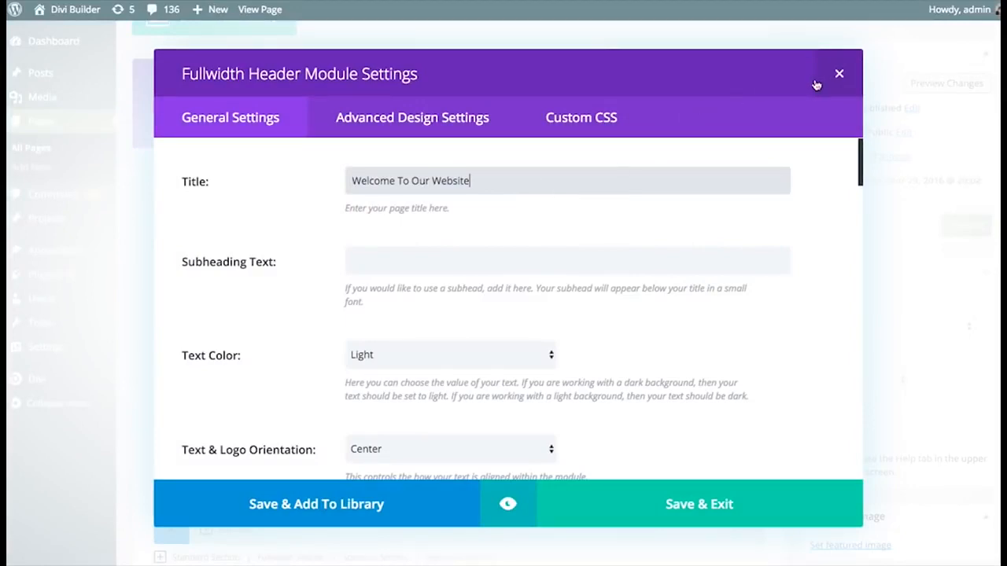
{"action": "left_click", "coordinate": [835, 75]}
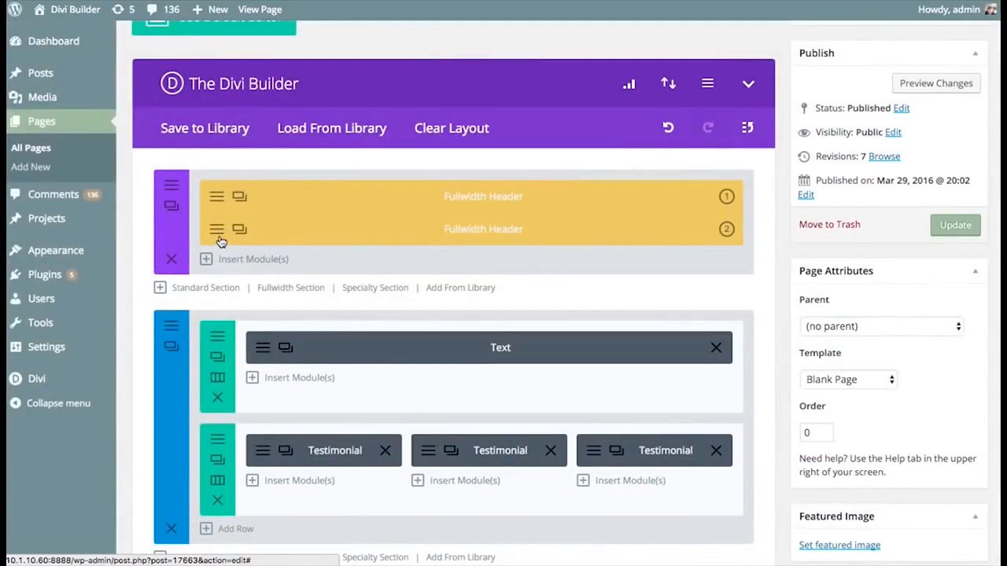
Set the title of Fullwidth Header variation 2 to "Do You Need A Beautiful Website? We Can Help!"
{"action": "left_click", "coordinate": [218, 232]}
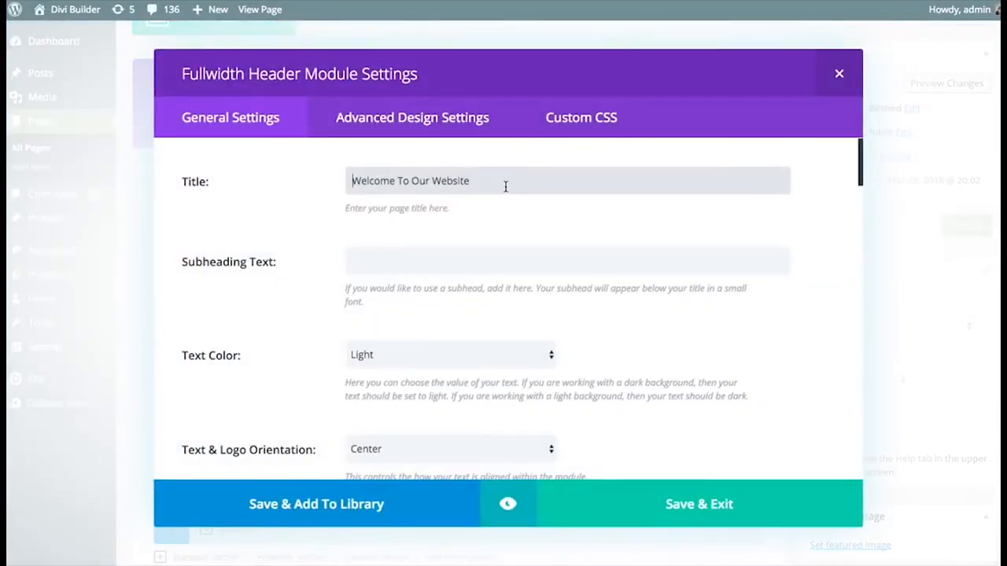
{"action": "left_click_drag", "start_coordinate": [506, 187], "coordinate": [293, 185]}
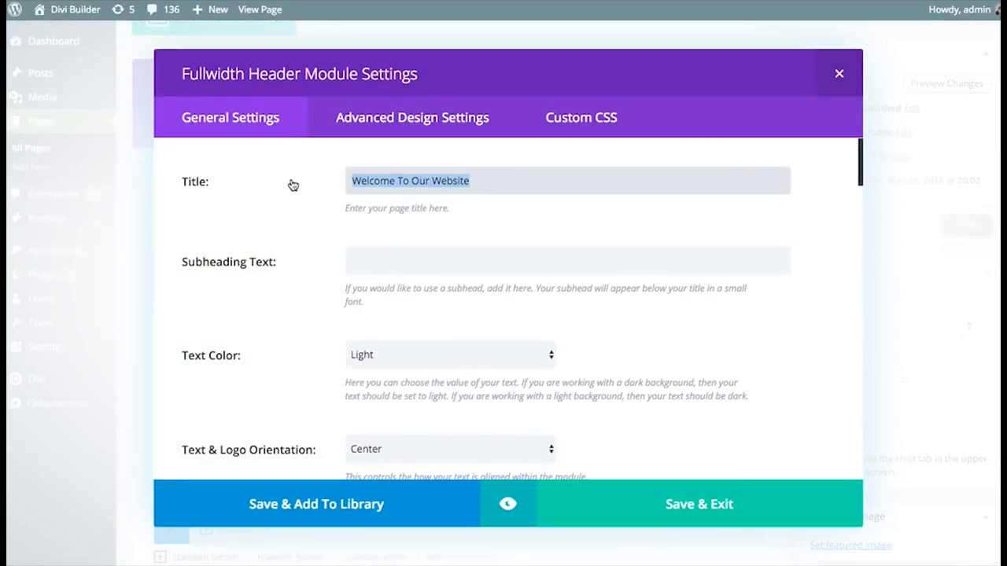
{"action": "type", "text": "Do You N"}
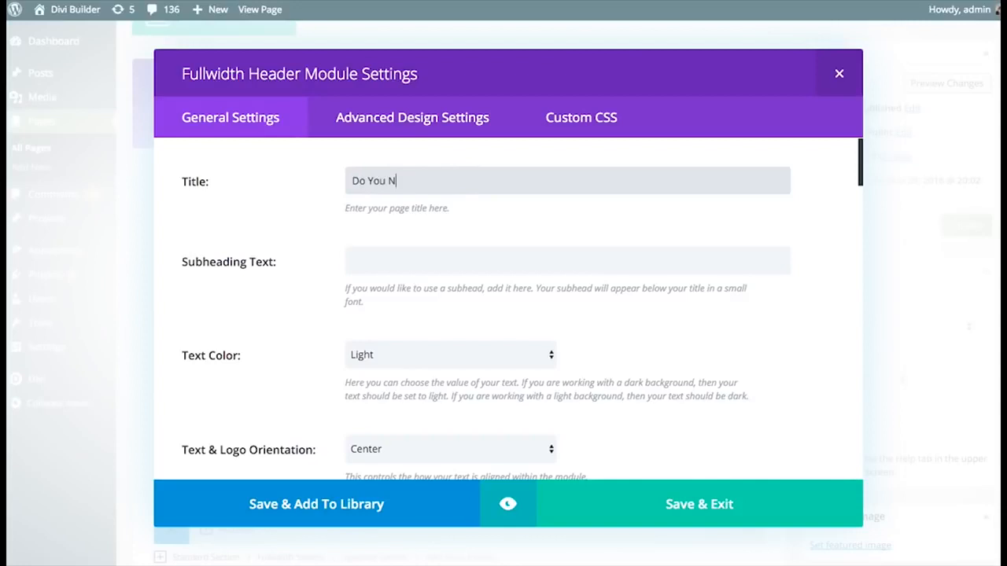
{"action": "type", "text": "eed A Beautiful Website?"}
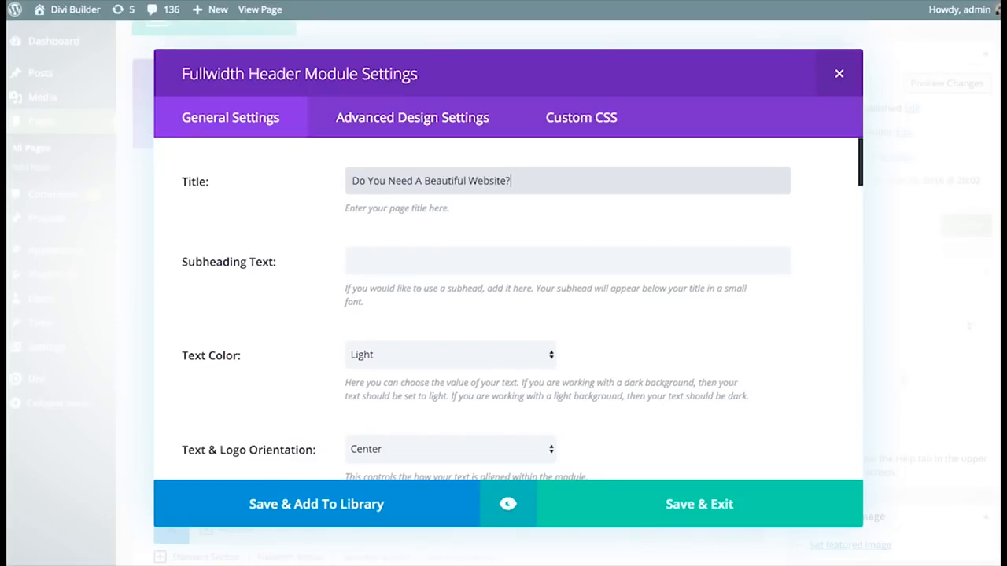
{"action": "type", "text": "We Can Help!"}
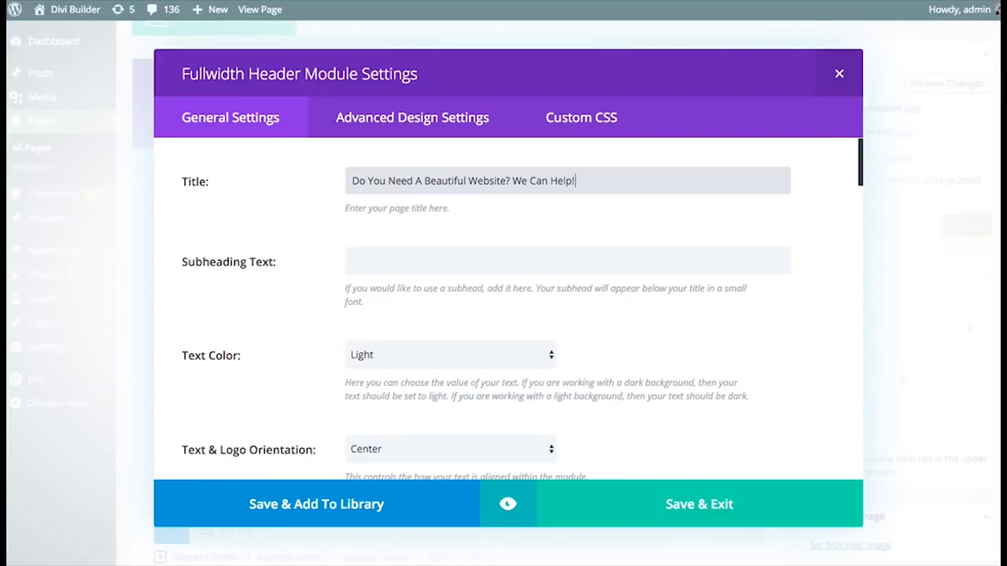
Add the subheading "Find Out Why 500 Customers Choose Our Company" to variation 2 and save the module
{"action": "left_click", "coordinate": [421, 258]}
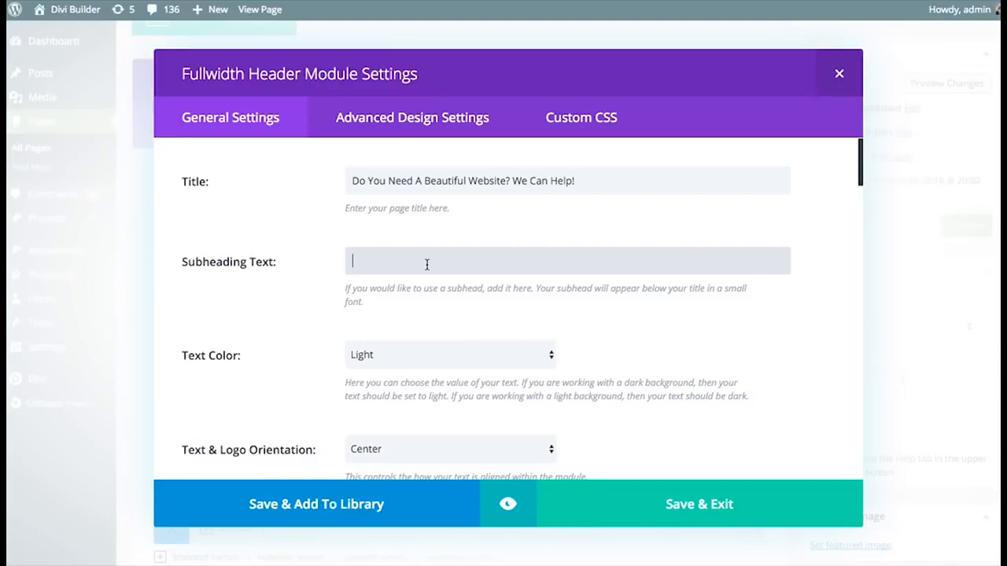
{"action": "type", "text": "Find Out Why 500 Customers"}
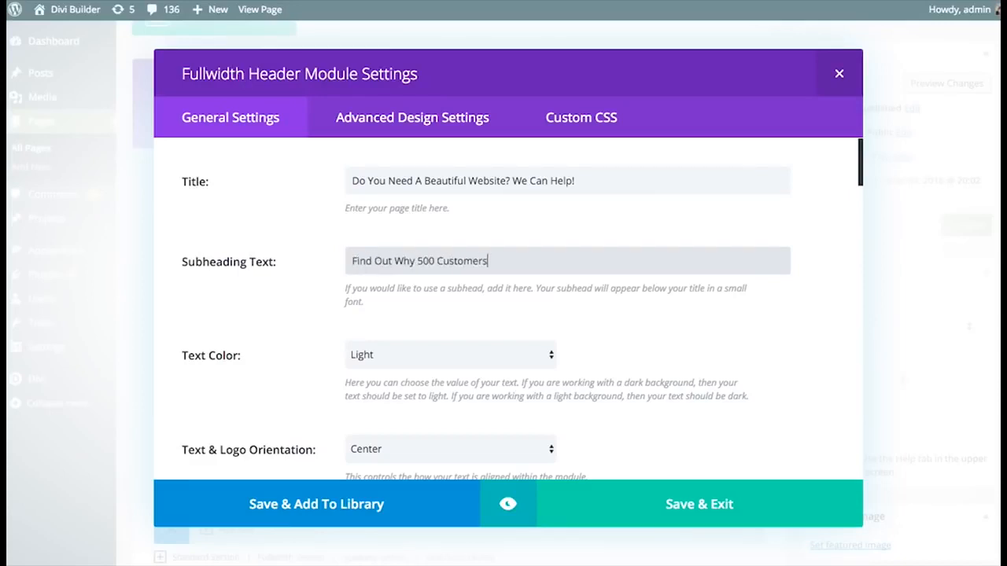
{"action": "type", "text": " Choose Our Company"}
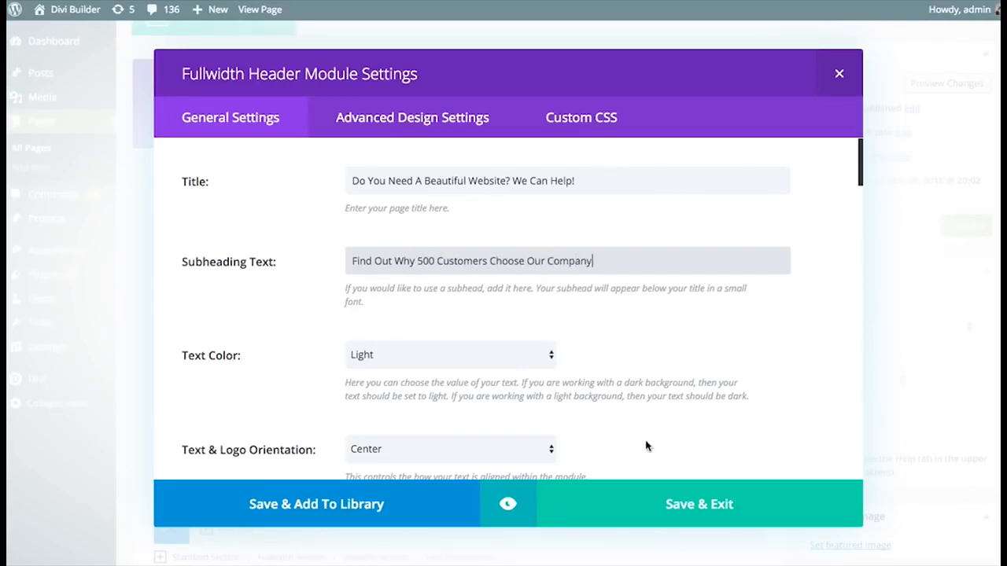
{"action": "left_click", "coordinate": [707, 512]}
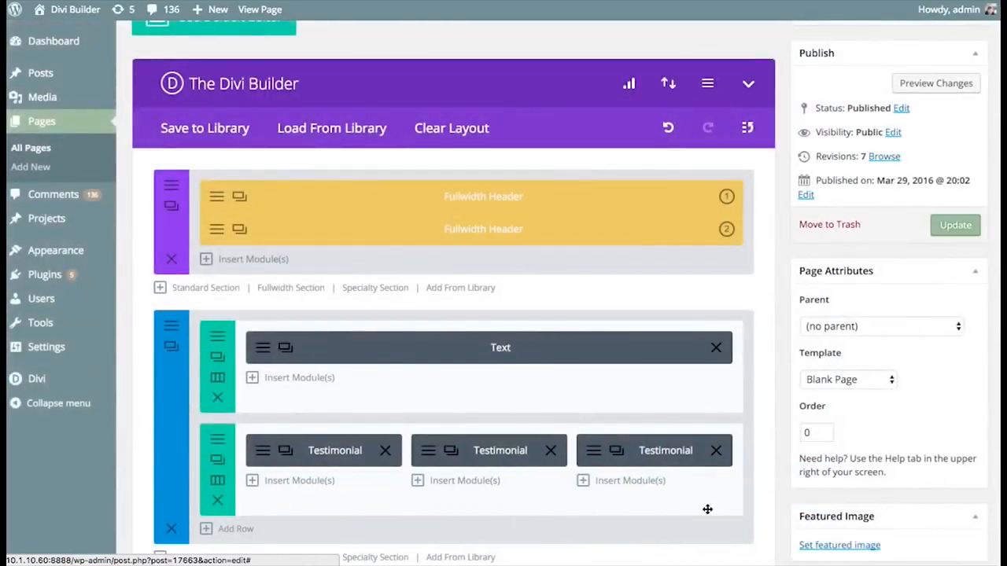
Preview all Fullwidth Header variations together to compare their headings and subheading, and leave the preview
{"action": "right_click", "coordinate": [369, 197]}
{"action": "left_click", "coordinate": [398, 189]}
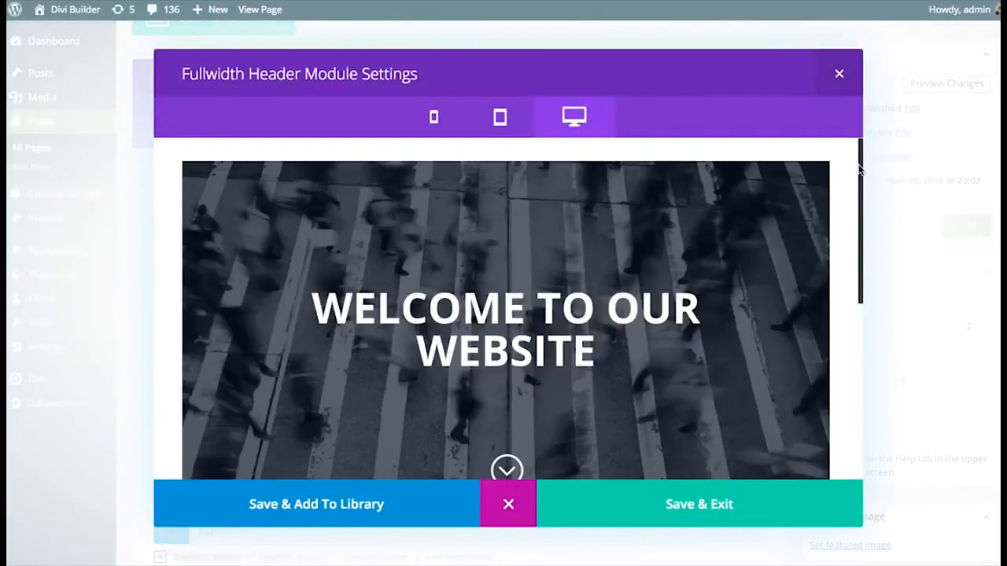
{"action": "left_click_drag", "start_coordinate": [854, 173], "coordinate": [842, 354]}
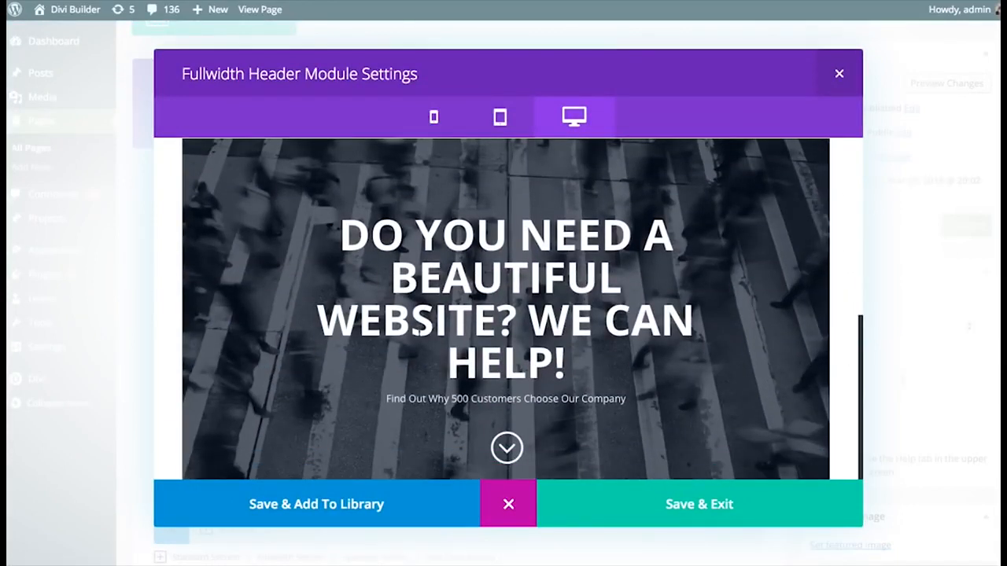
{"action": "left_click_drag", "start_coordinate": [393, 399], "coordinate": [592, 399]}
{"action": "triple_click", "coordinate": [509, 399]}
{"action": "left_click", "coordinate": [739, 500]}
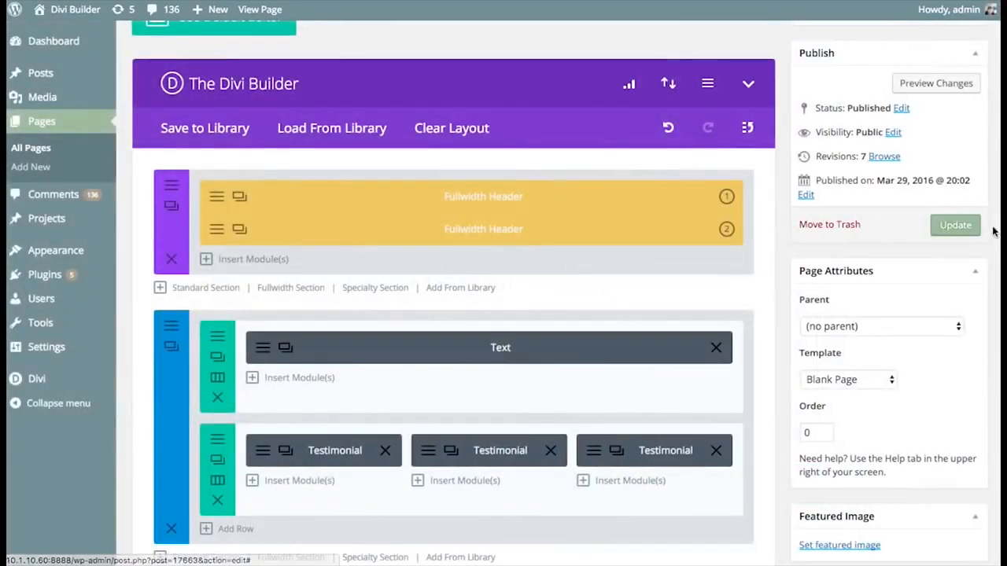
Update the Divi Leads Test page to start the split test and check its split testing statistics
{"action": "left_click", "coordinate": [955, 232]}
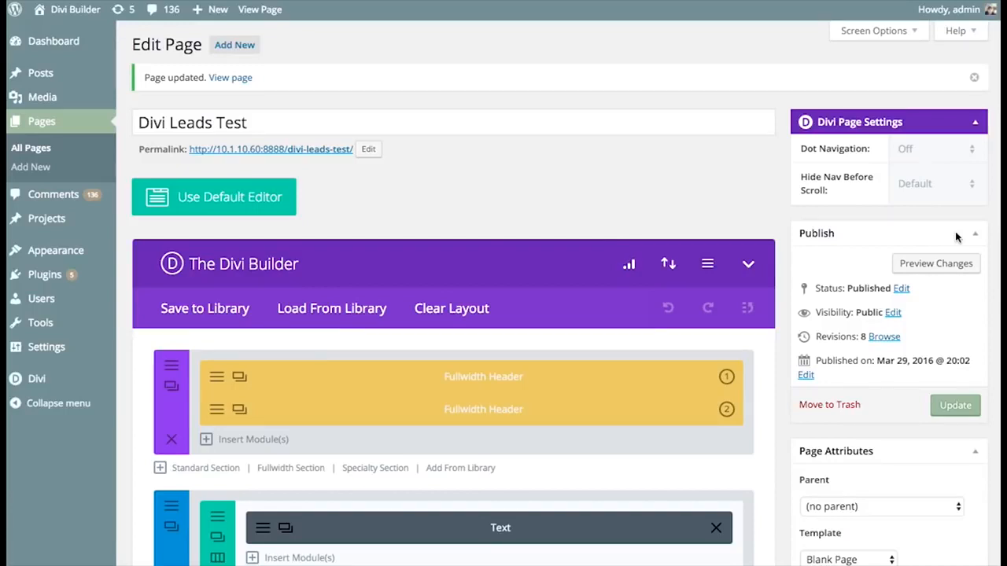
{"action": "scroll", "coordinate": [926, 228], "scroll_direction": "down", "scroll_amount": 6}
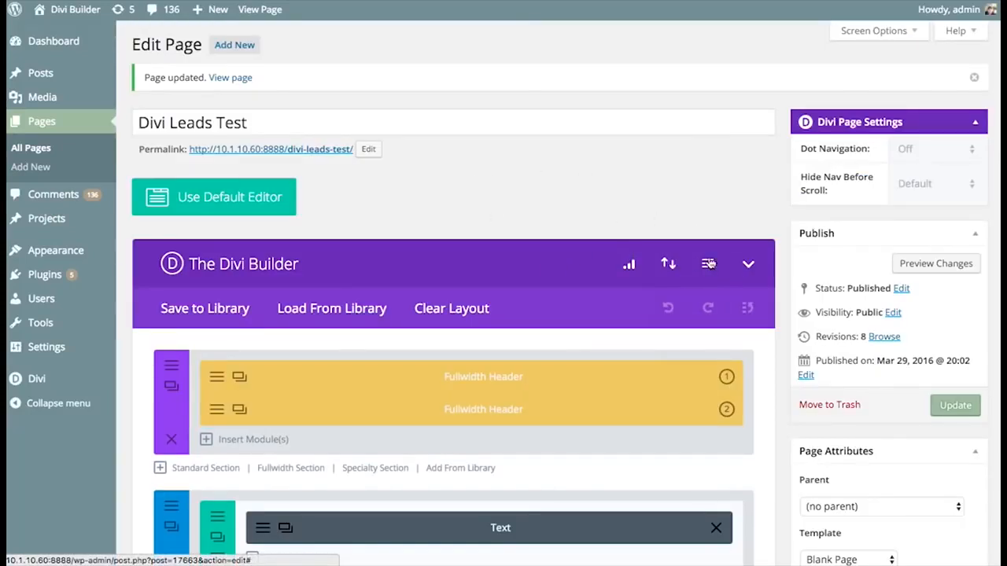
{"action": "left_click", "coordinate": [628, 267]}
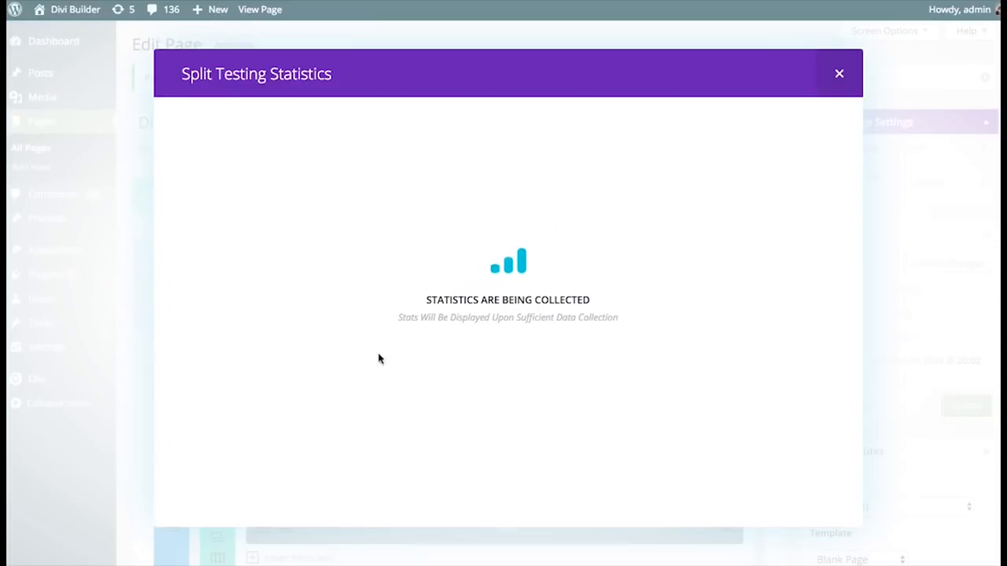
{"action": "left_click", "coordinate": [839, 74]}
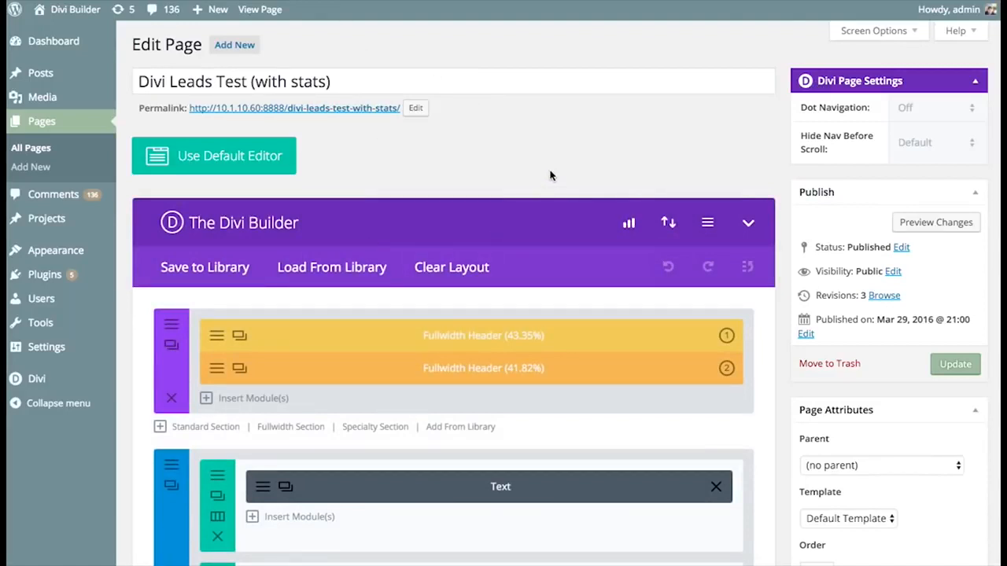
Examine both Fullwidth Header variations on the Divi Leads Test (with stats) page and compare their title and subheading settings
{"action": "scroll", "coordinate": [465, 249], "scroll_direction": "down", "scroll_amount": 5}
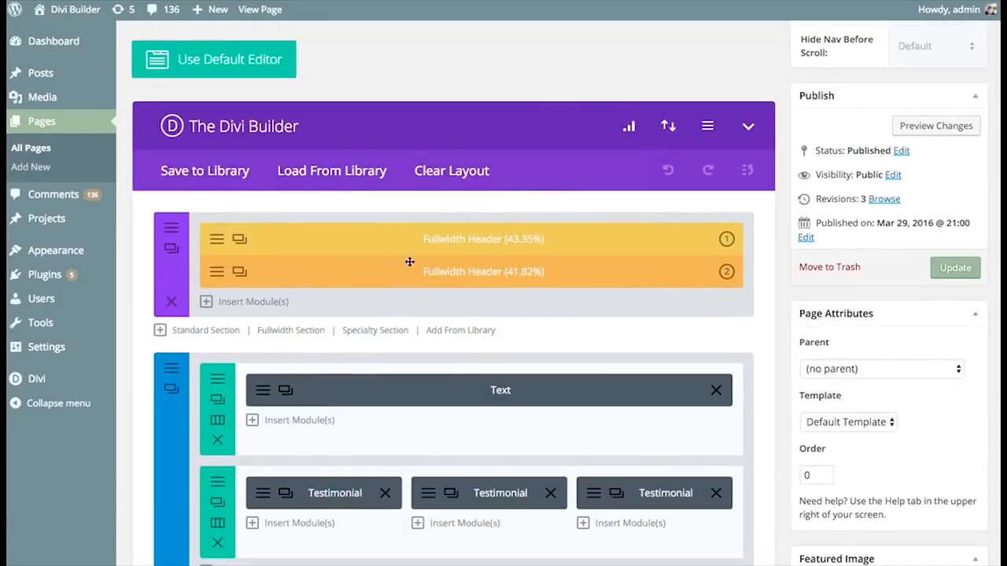
{"action": "scroll", "coordinate": [432, 261], "scroll_direction": "up", "scroll_amount": 5}
{"action": "scroll", "coordinate": [431, 263], "scroll_direction": "down", "scroll_amount": 2}
{"action": "scroll", "coordinate": [432, 264], "scroll_direction": "up", "scroll_amount": 2}
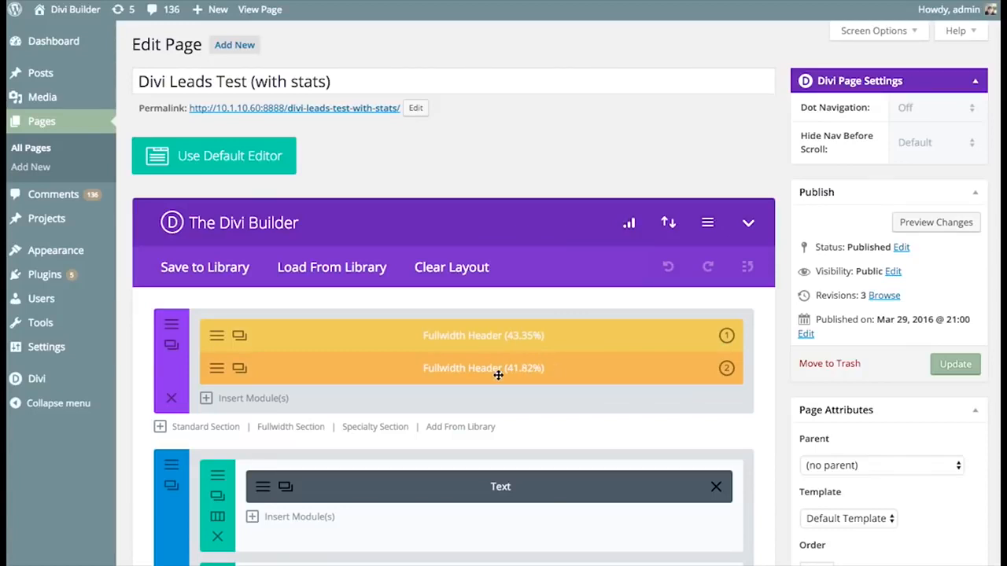
{"action": "left_click", "coordinate": [216, 369]}
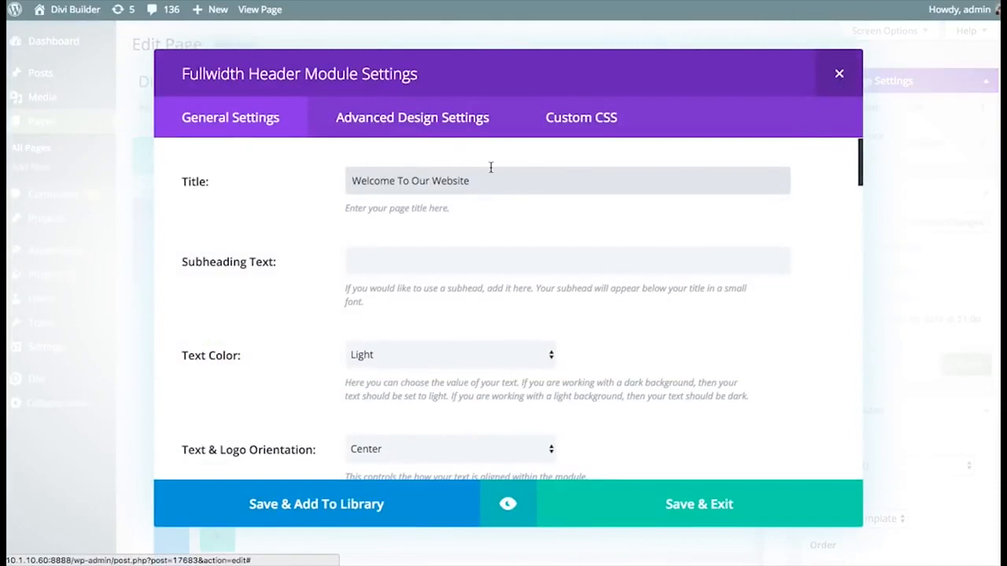
{"action": "triple_click", "coordinate": [445, 180]}
{"action": "left_click", "coordinate": [503, 184]}
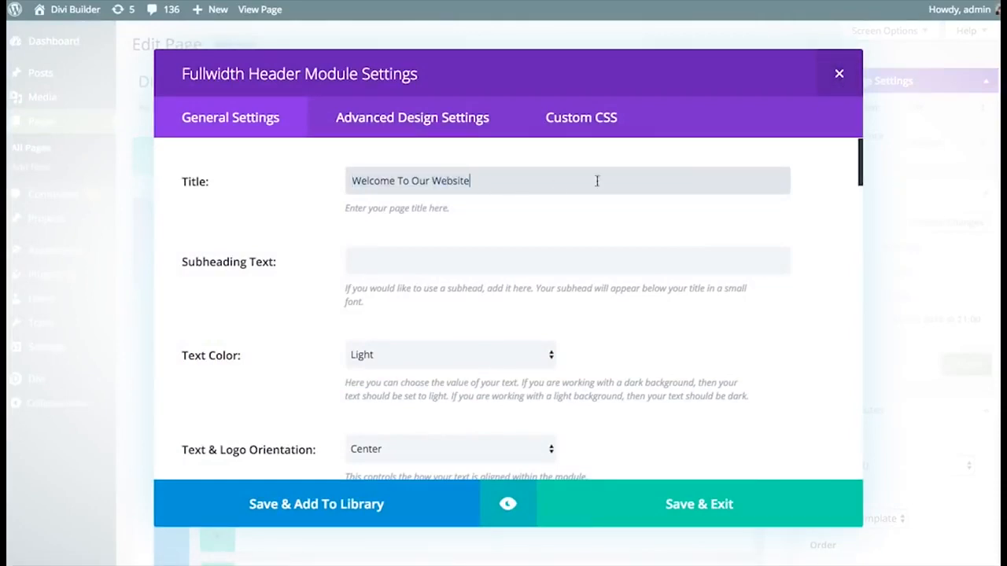
{"action": "left_click", "coordinate": [839, 76]}
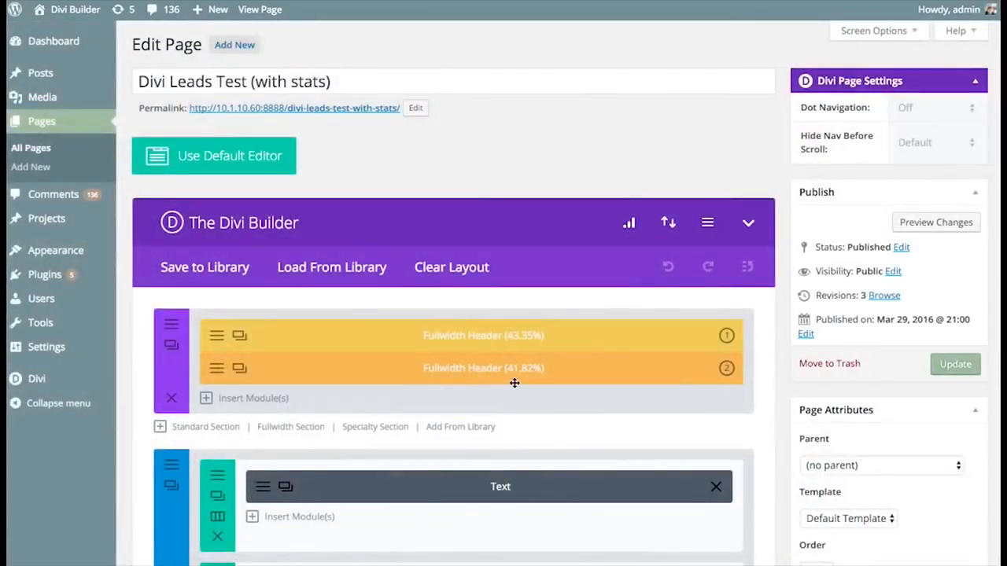
{"action": "left_click", "coordinate": [219, 337]}
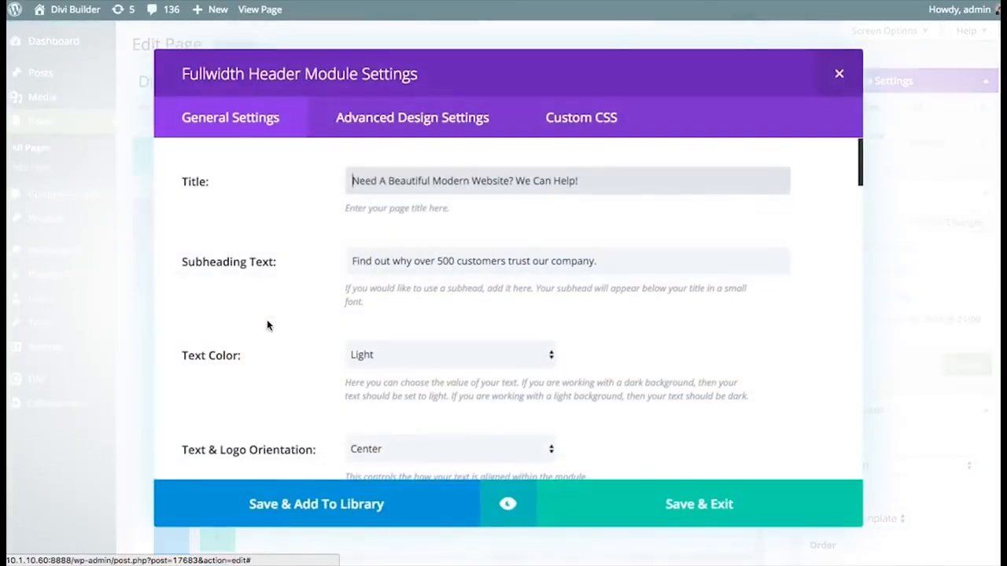
{"action": "left_click", "coordinate": [840, 75]}
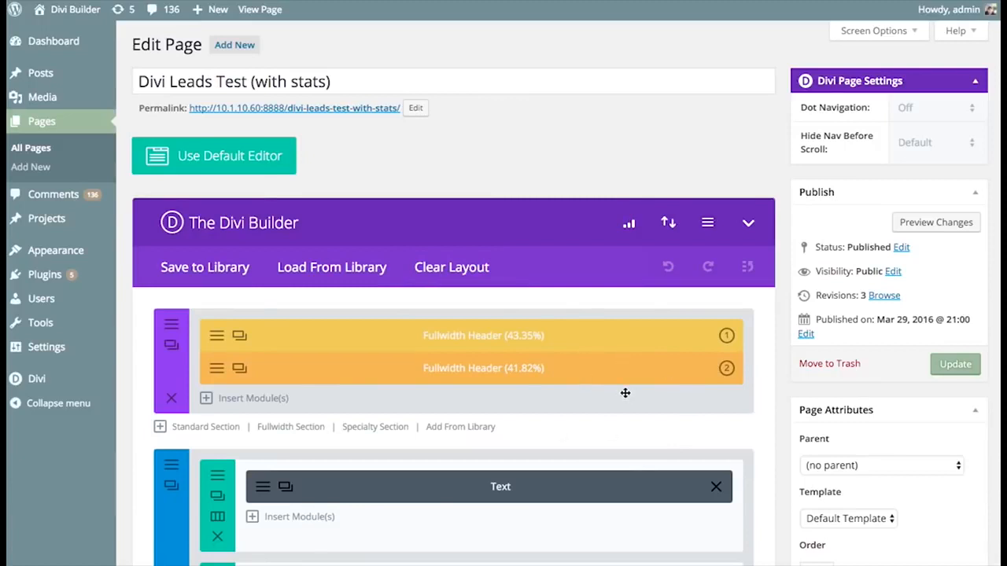
Check the Call To Action goal module and bring up the Summary & Data for Clicks in the split testing statistics
{"action": "scroll", "coordinate": [623, 397], "scroll_direction": "down", "scroll_amount": 3}
{"action": "scroll", "coordinate": [609, 415], "scroll_direction": "up", "scroll_amount": 5}
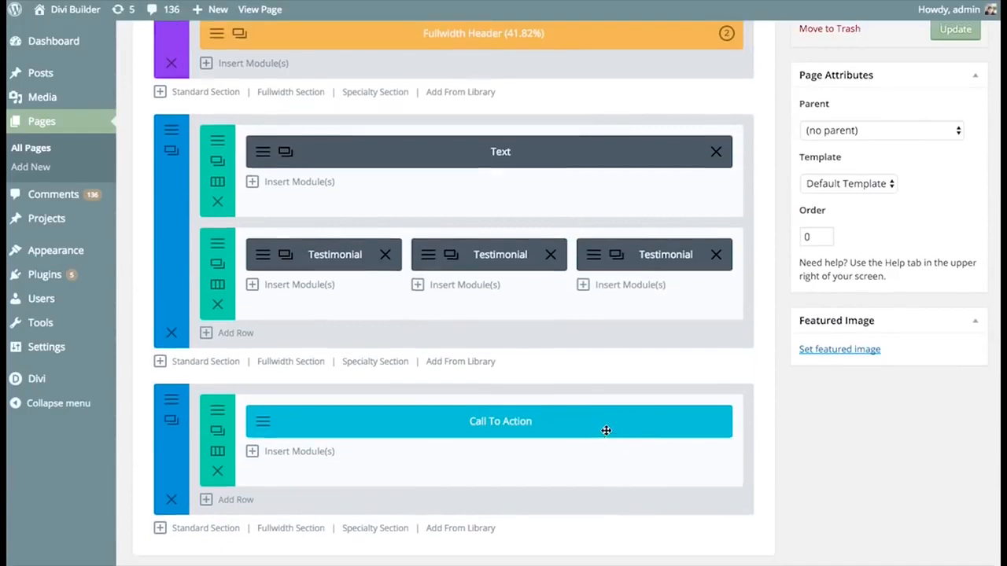
{"action": "scroll", "coordinate": [605, 431], "scroll_direction": "up", "scroll_amount": 6}
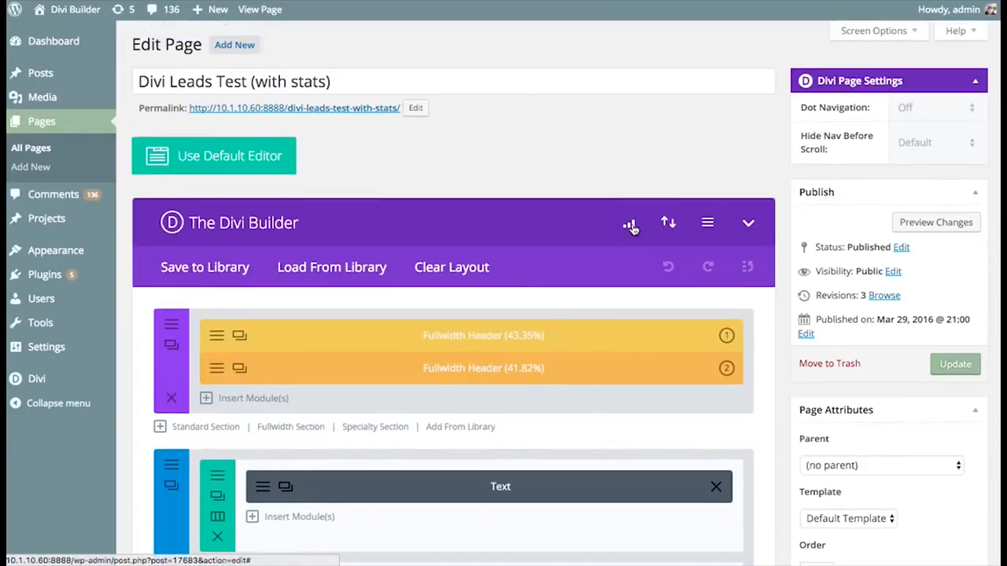
{"action": "left_click", "coordinate": [630, 228]}
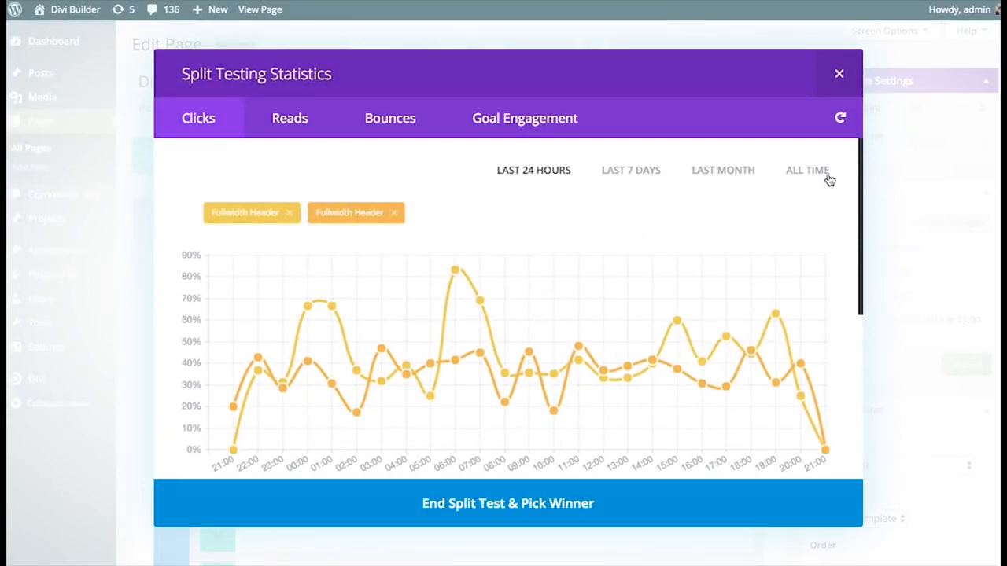
{"action": "scroll", "coordinate": [856, 170], "scroll_direction": "down", "scroll_amount": 1}
{"action": "left_click_drag", "start_coordinate": [855, 169], "coordinate": [862, 324]}
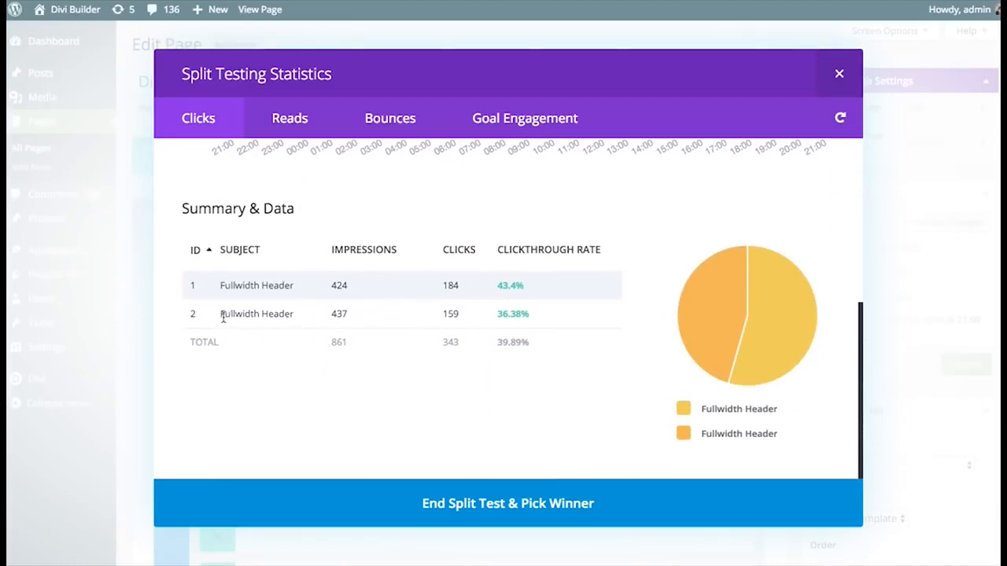
Compare the impressions and clicks of the two Fullwidth Header variations, and return to the Clicks graph
{"action": "left_click_drag", "start_coordinate": [222, 316], "coordinate": [321, 320]}
{"action": "double_click", "coordinate": [338, 314]}
{"action": "double_click", "coordinate": [449, 314]}
{"action": "left_click", "coordinate": [442, 288]}
{"action": "scroll", "coordinate": [549, 345], "scroll_direction": "up", "scroll_amount": 5}
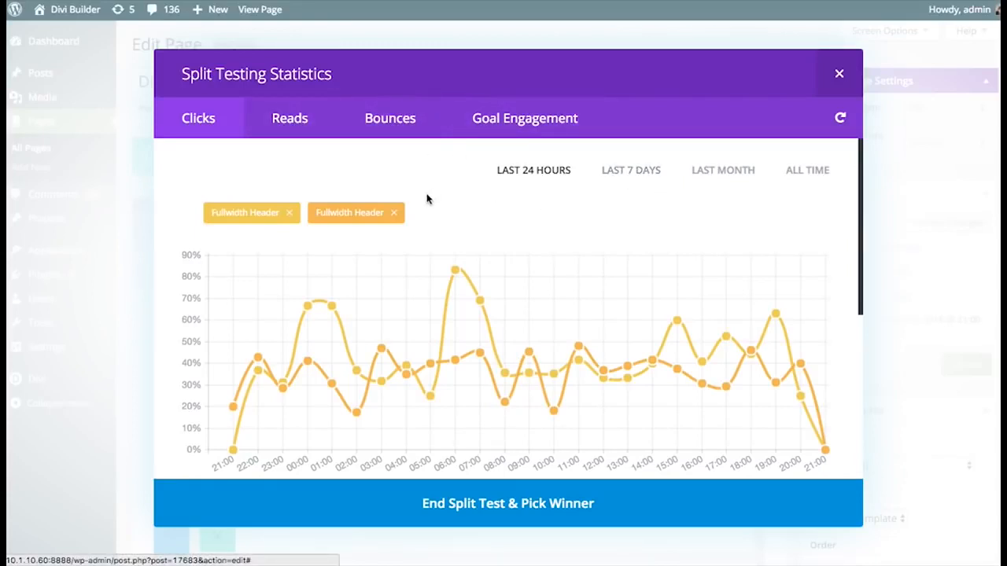
Toggle the Fullwidth Header variations off and on in the Clicks graph, and show the last 7 days
{"action": "left_click", "coordinate": [384, 213]}
{"action": "left_click", "coordinate": [236, 213]}
{"action": "left_click", "coordinate": [342, 214]}
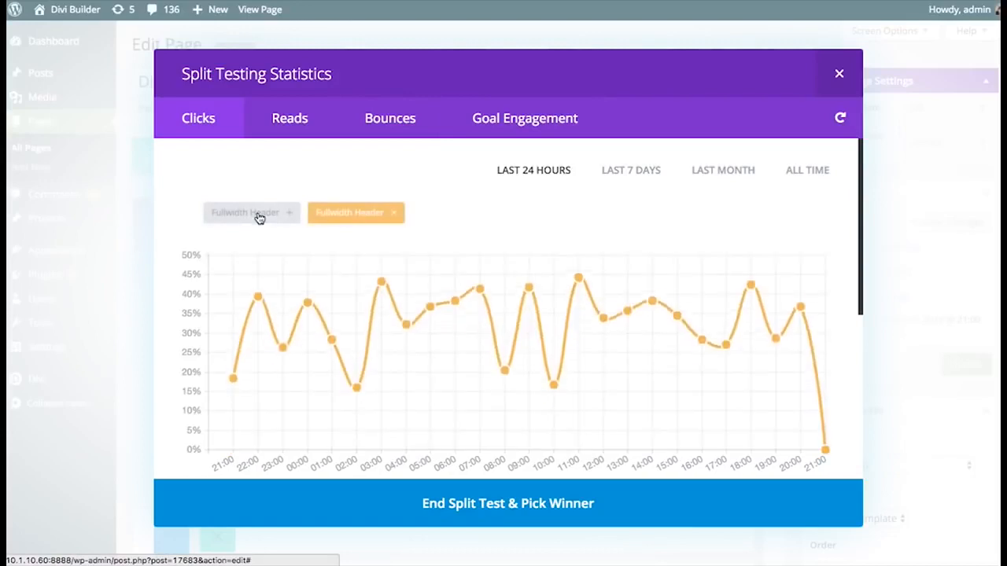
{"action": "left_click", "coordinate": [260, 214]}
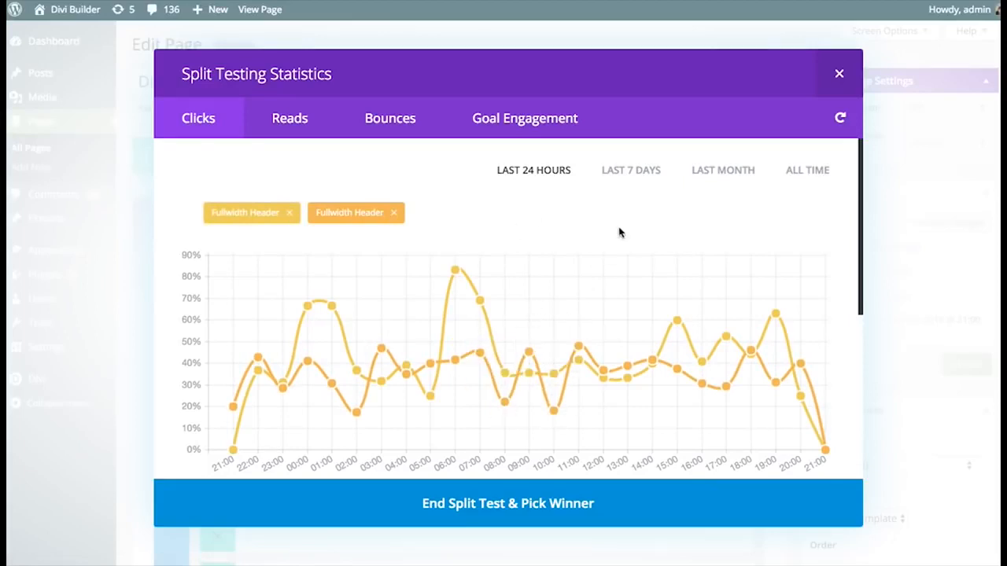
{"action": "left_click", "coordinate": [641, 173]}
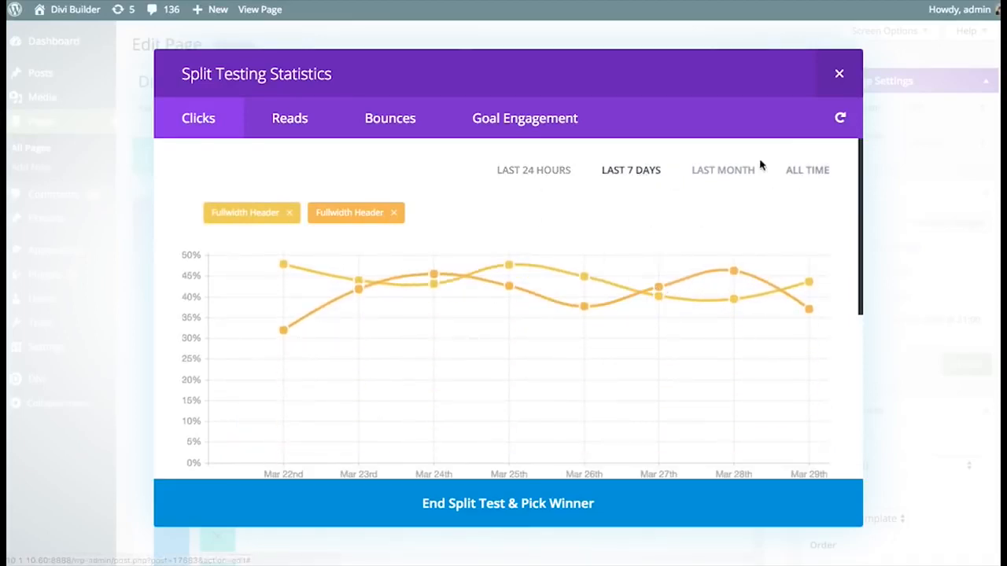
Show the last 24 hours of statistics, look through Reads, Bounces and Goal Engagement, and return to the Clicks graph
{"action": "left_click", "coordinate": [549, 173]}
{"action": "left_click", "coordinate": [291, 118]}
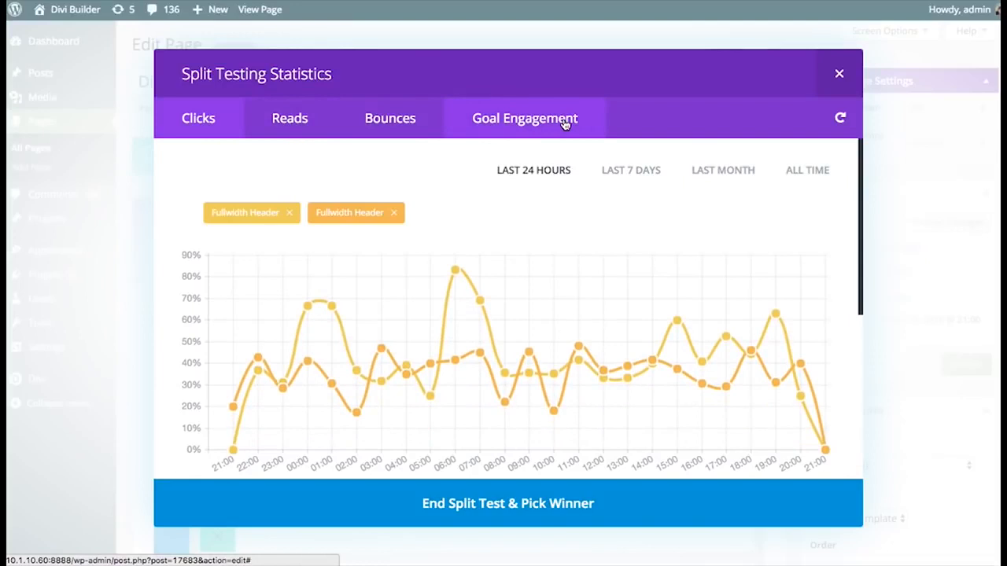
{"action": "left_click", "coordinate": [379, 126]}
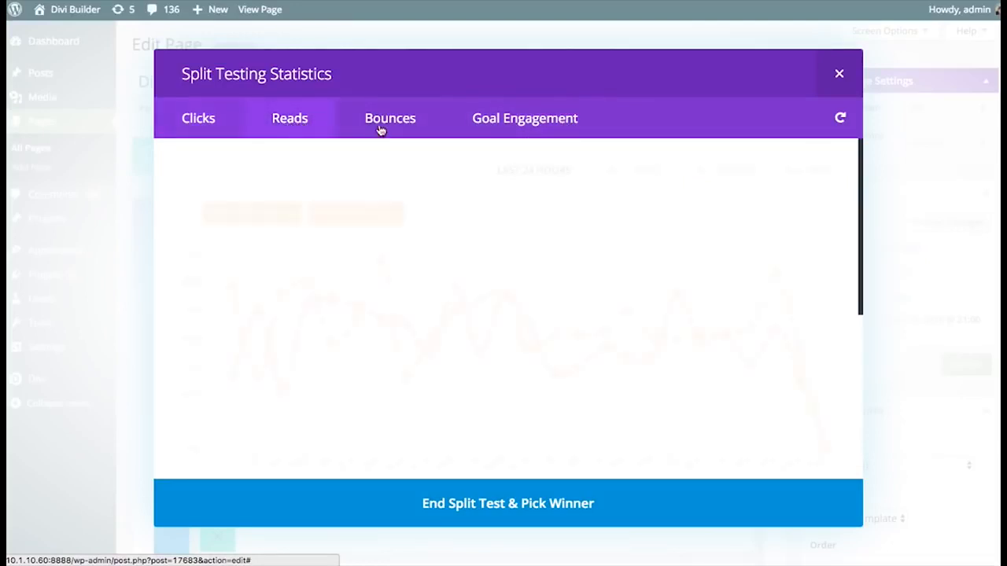
{"action": "left_click", "coordinate": [512, 129]}
{"action": "left_click", "coordinate": [281, 126]}
{"action": "left_click", "coordinate": [210, 117]}
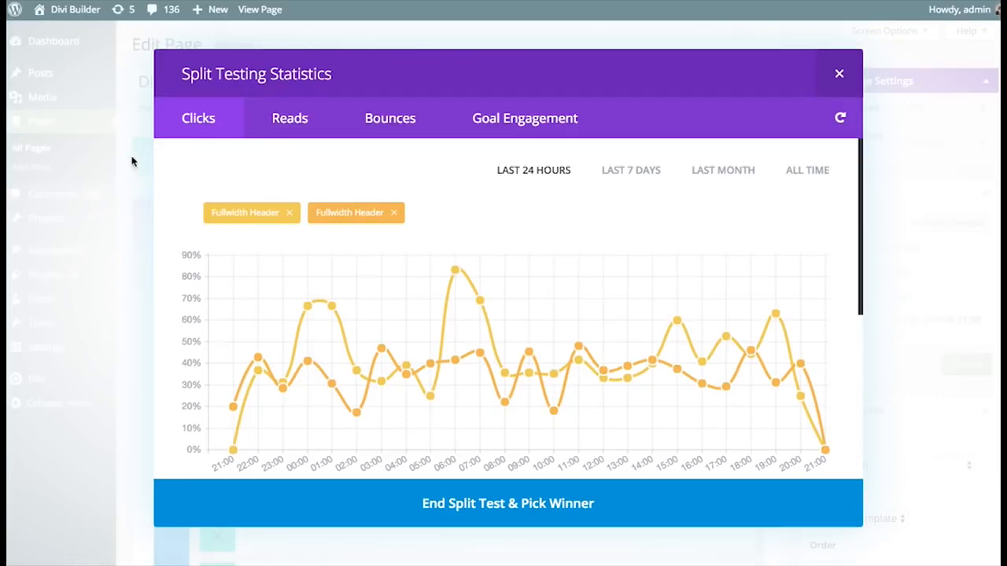
Examine the Reads graph and the Bounces graph with its Summary & Data for the two Fullwidth Header variations
{"action": "left_click", "coordinate": [290, 124]}
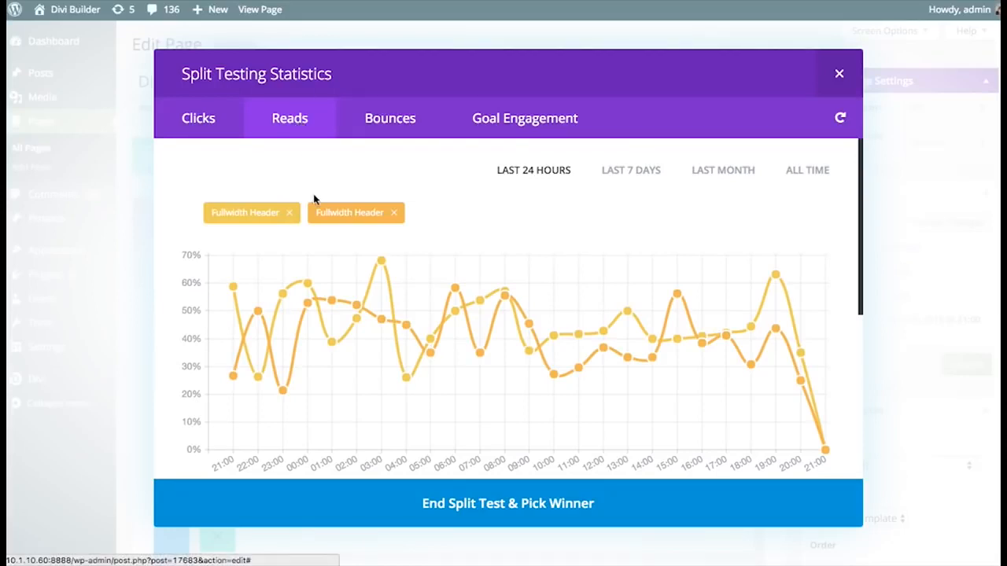
{"action": "left_click", "coordinate": [413, 129]}
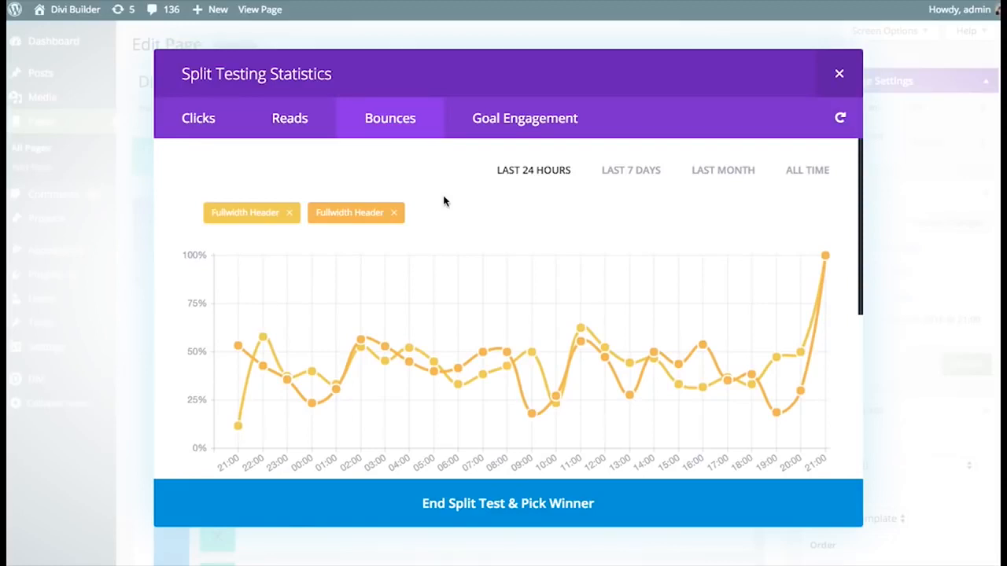
{"action": "scroll", "coordinate": [535, 243], "scroll_direction": "down", "scroll_amount": 3}
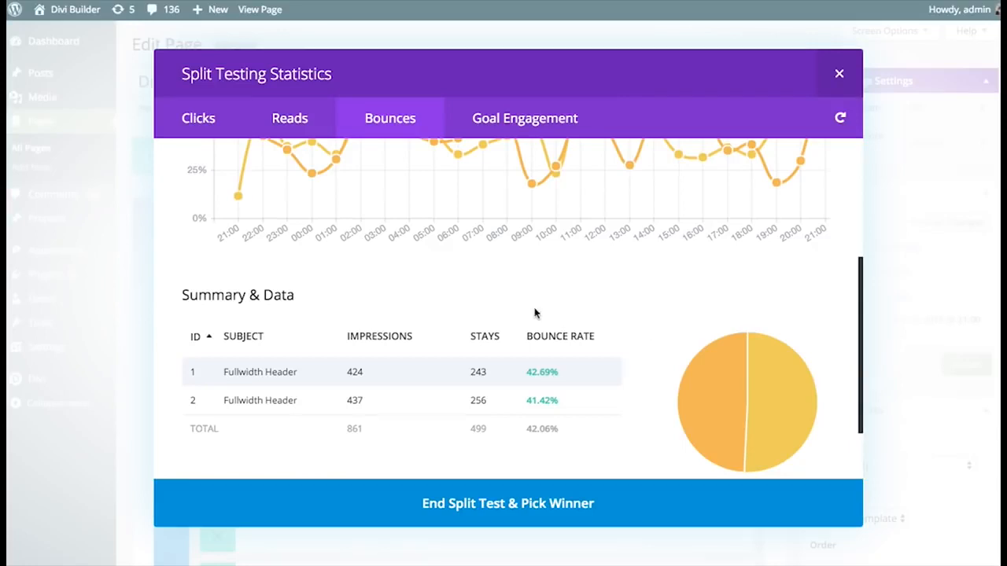
{"action": "scroll", "coordinate": [532, 315], "scroll_direction": "up", "scroll_amount": 3}
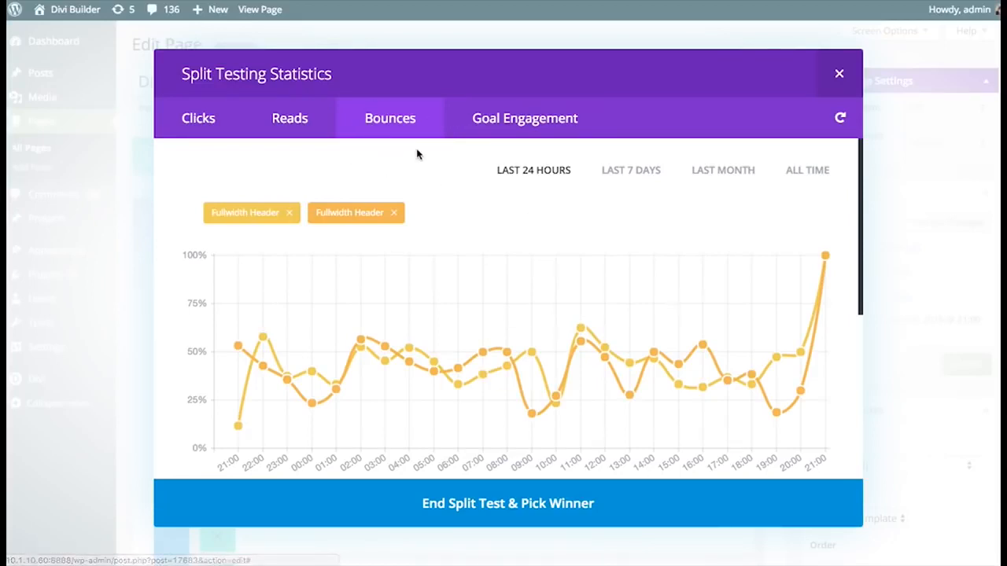
Examine the Goal Engagement graph, review the Summary & Data for Clicks, and close the split testing statistics
{"action": "left_click", "coordinate": [519, 119]}
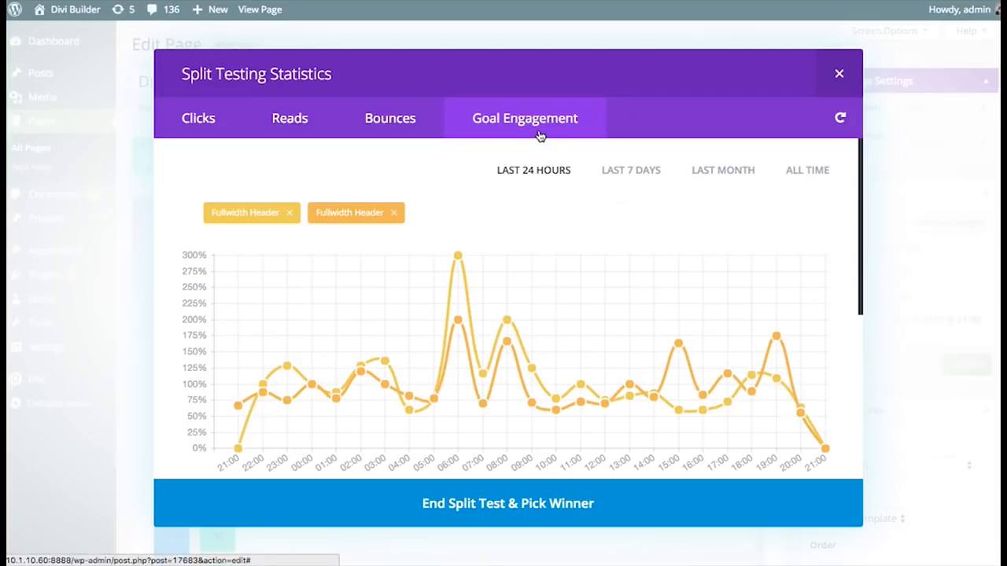
{"action": "left_click", "coordinate": [408, 132]}
{"action": "left_click", "coordinate": [295, 128]}
{"action": "left_click", "coordinate": [223, 129]}
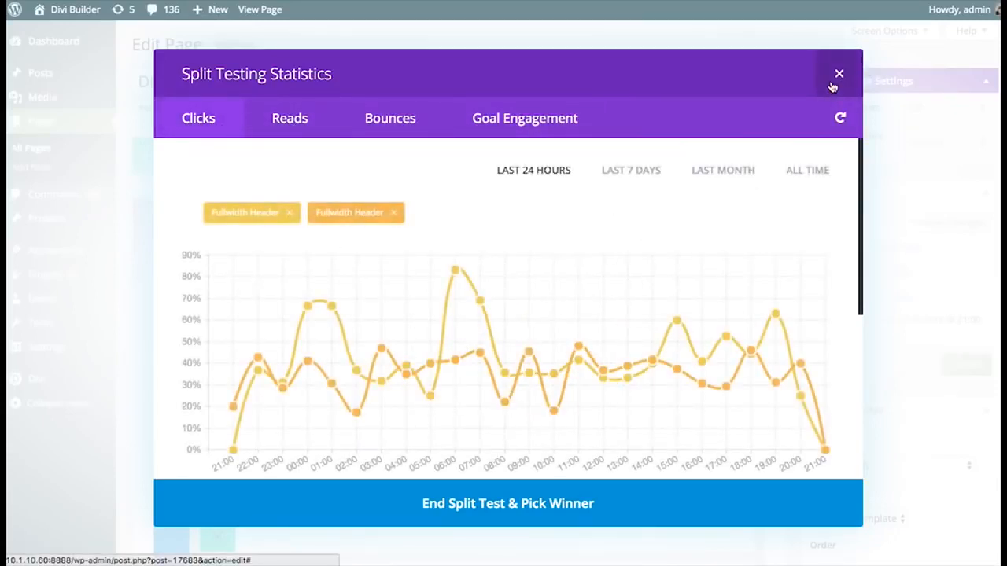
{"action": "scroll", "coordinate": [620, 274], "scroll_direction": "down", "scroll_amount": 5}
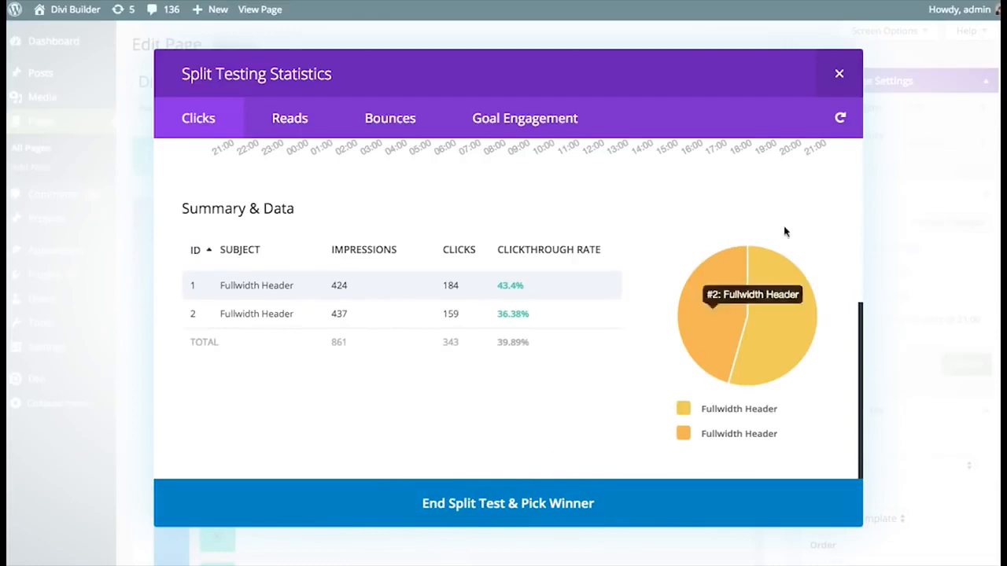
{"action": "left_click", "coordinate": [838, 76]}
End the split test, keep the first Fullwidth Header variation as the winner, and update the page
{"action": "left_click", "coordinate": [710, 224]}
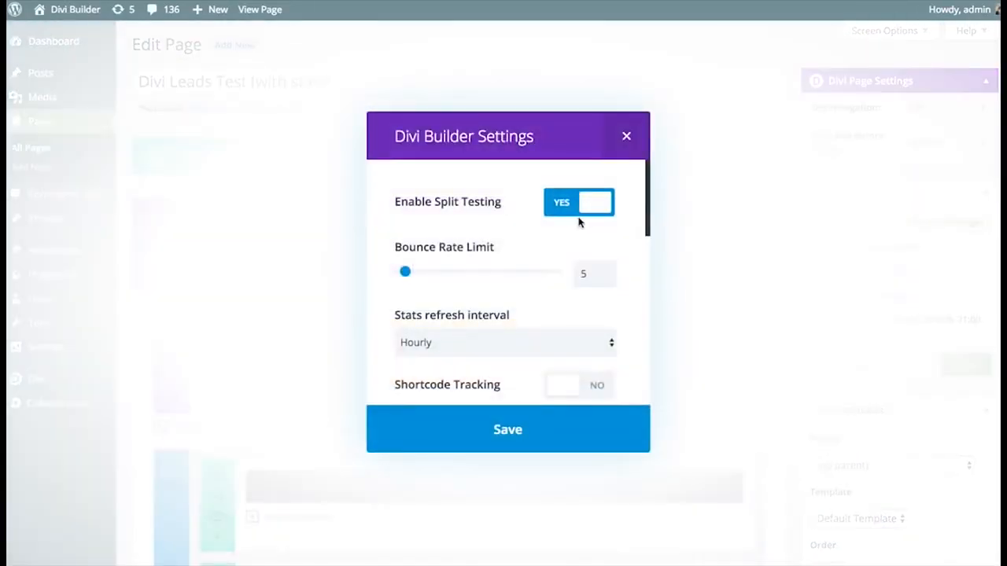
{"action": "left_click", "coordinate": [627, 137]}
{"action": "right_click", "coordinate": [413, 342]}
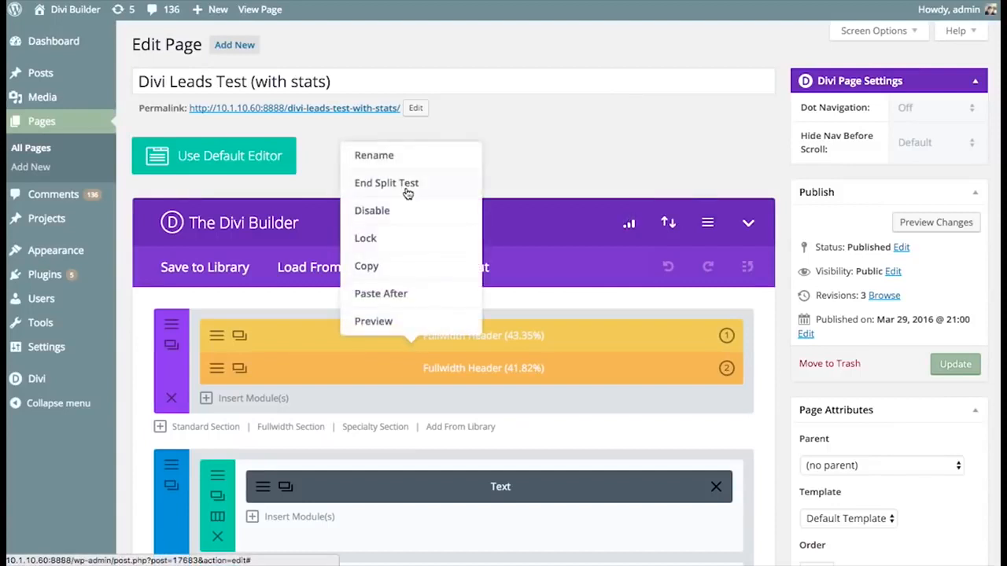
{"action": "left_click", "coordinate": [409, 184]}
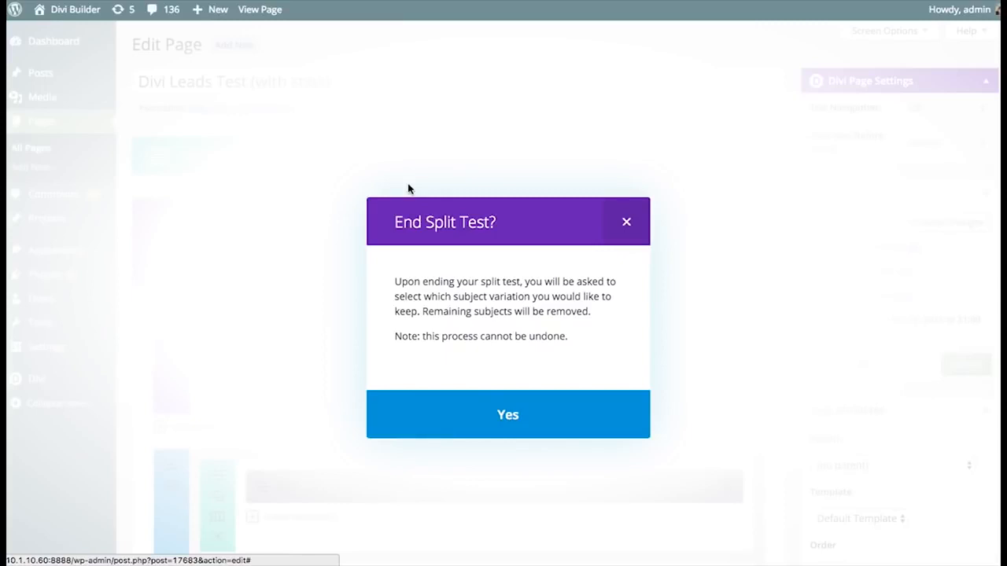
{"action": "left_click", "coordinate": [490, 413]}
{"action": "left_click", "coordinate": [450, 336]}
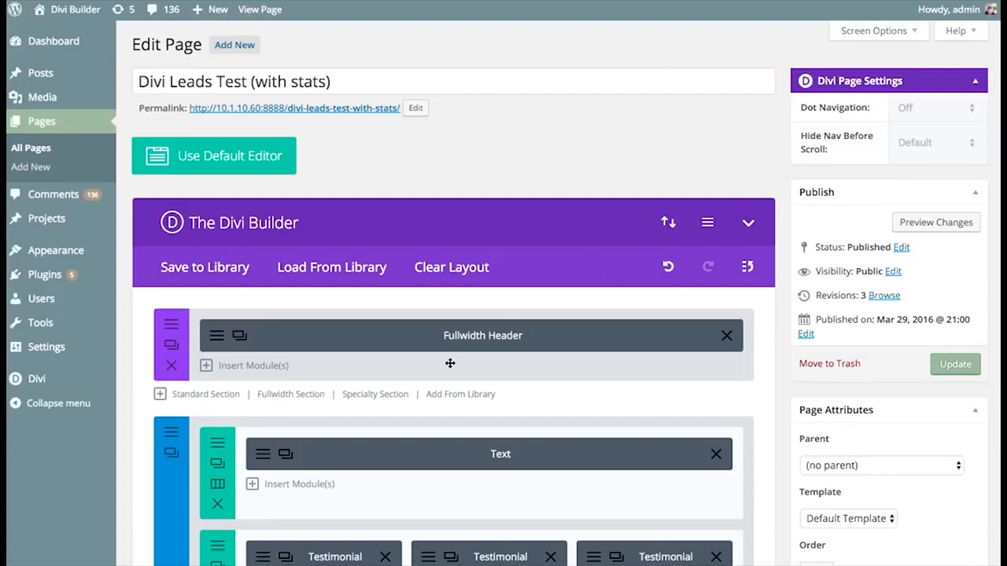
{"action": "left_click", "coordinate": [949, 365]}
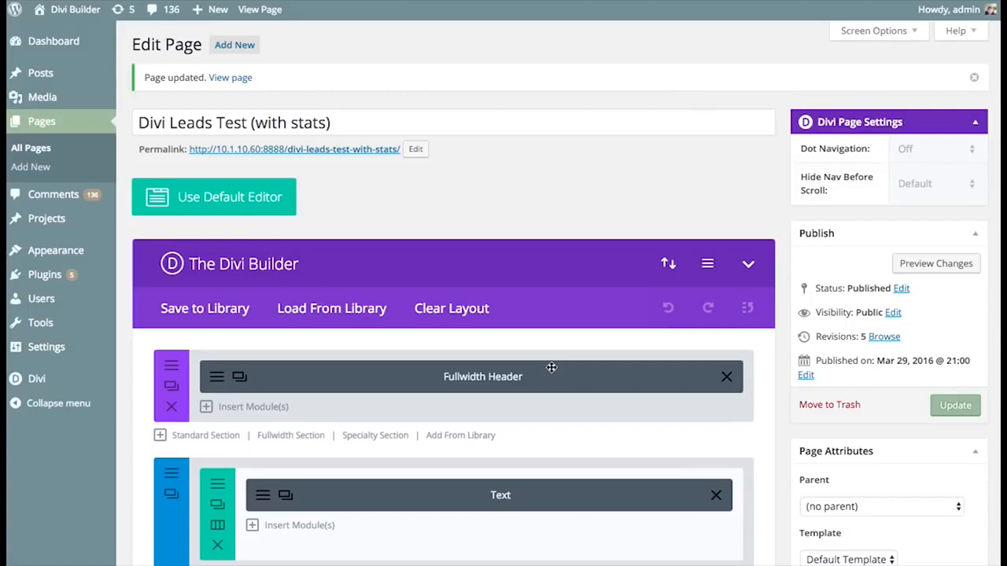
Start a new split test with the Call To Action module as both the subject and the goal
{"action": "scroll", "coordinate": [547, 366], "scroll_direction": "down", "scroll_amount": 4}
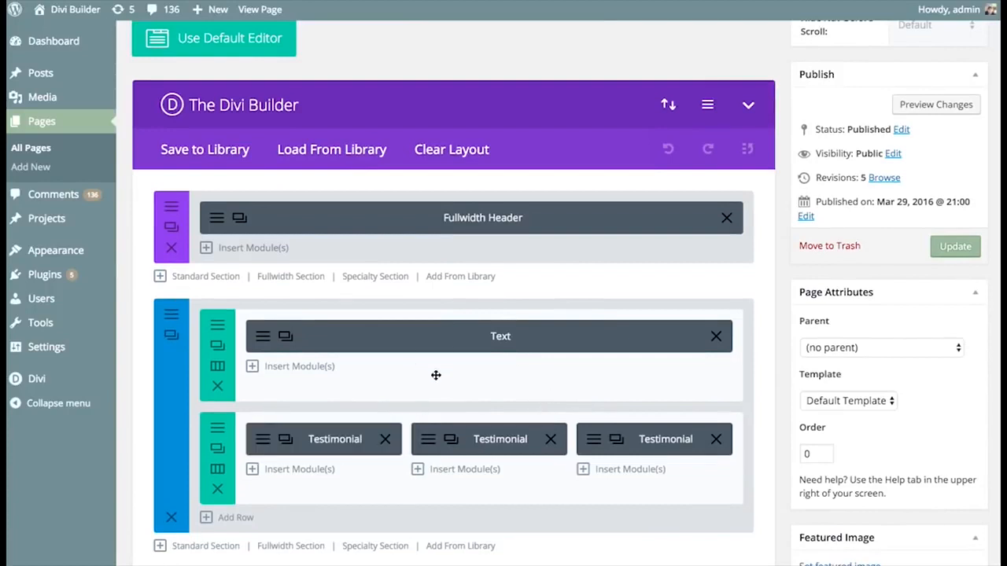
{"action": "scroll", "coordinate": [440, 370], "scroll_direction": "down", "scroll_amount": 4}
{"action": "left_click_drag", "start_coordinate": [427, 467], "coordinate": [545, 499]}
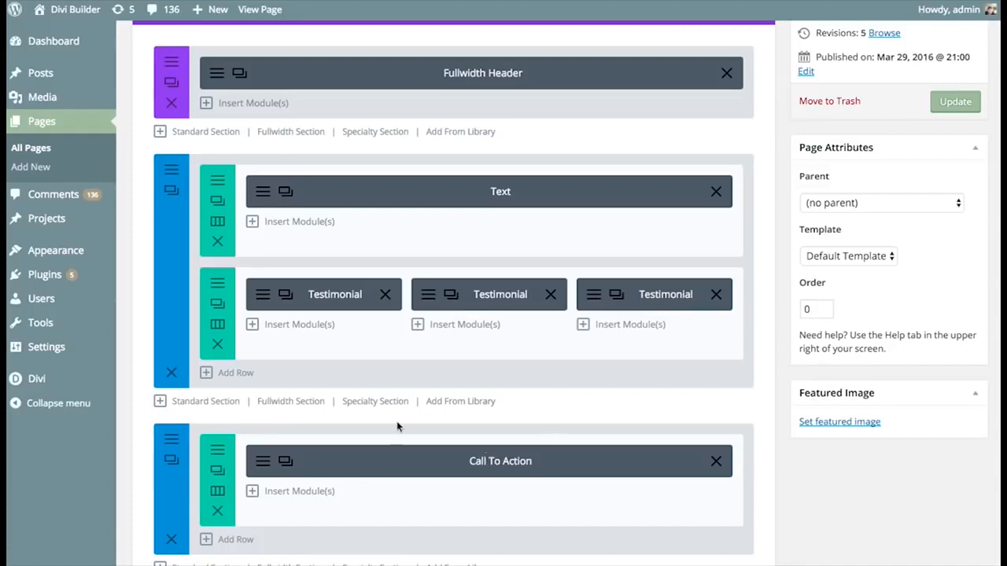
{"action": "left_click_drag", "start_coordinate": [456, 468], "coordinate": [434, 451]}
{"action": "right_click", "coordinate": [425, 460]}
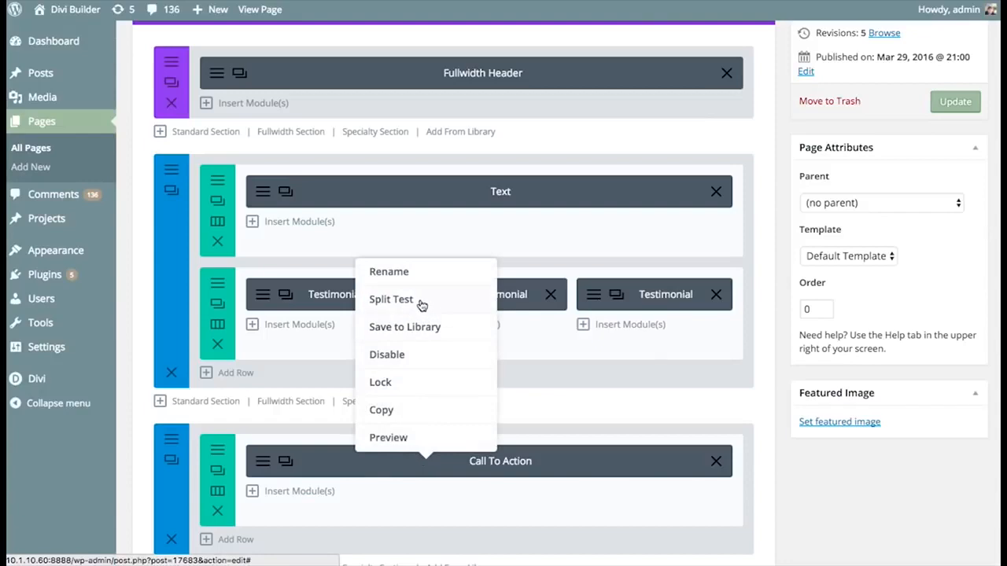
{"action": "left_click", "coordinate": [419, 299]}
{"action": "left_click", "coordinate": [526, 507]}
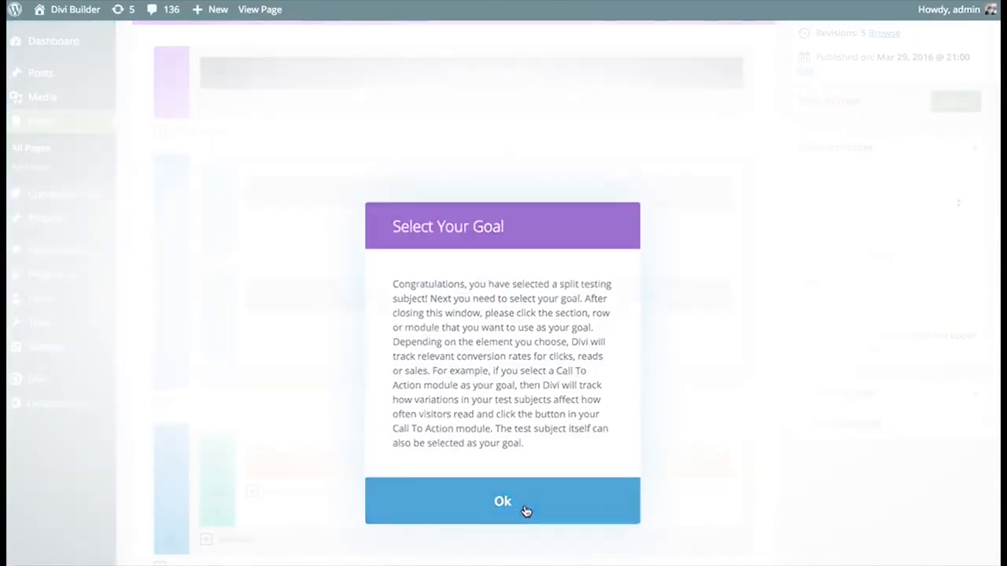
{"action": "left_click", "coordinate": [418, 460]}
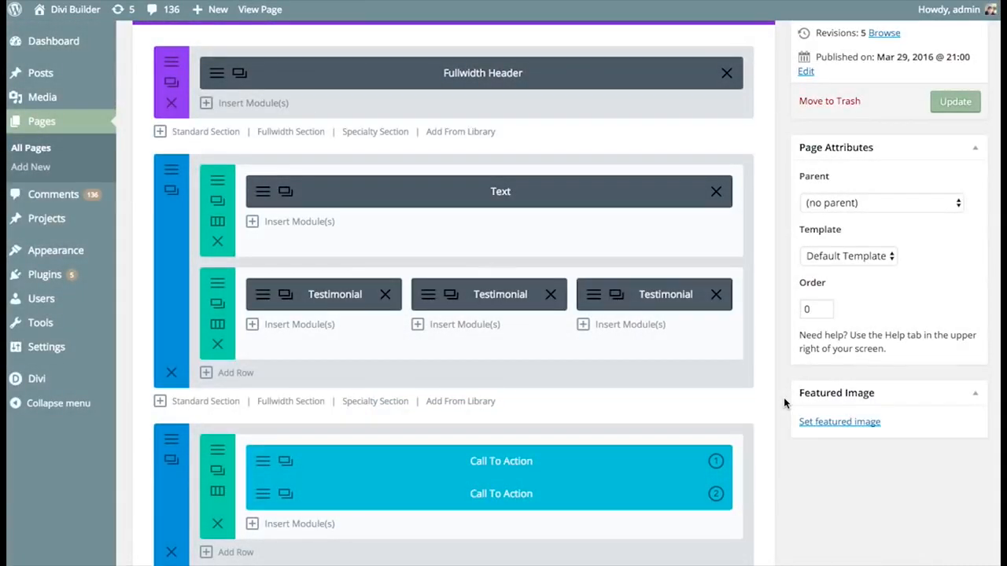
Enable custom button styles for the second Call To Action variation and increase its button text size
{"action": "left_click_drag", "start_coordinate": [472, 494], "coordinate": [554, 496]}
{"action": "left_click", "coordinate": [268, 501]}
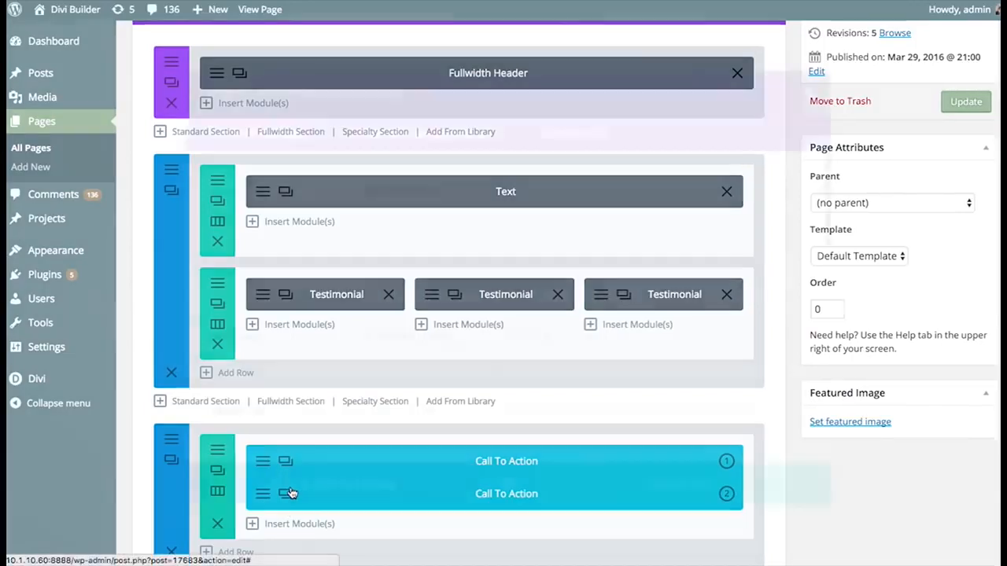
{"action": "left_click", "coordinate": [412, 132]}
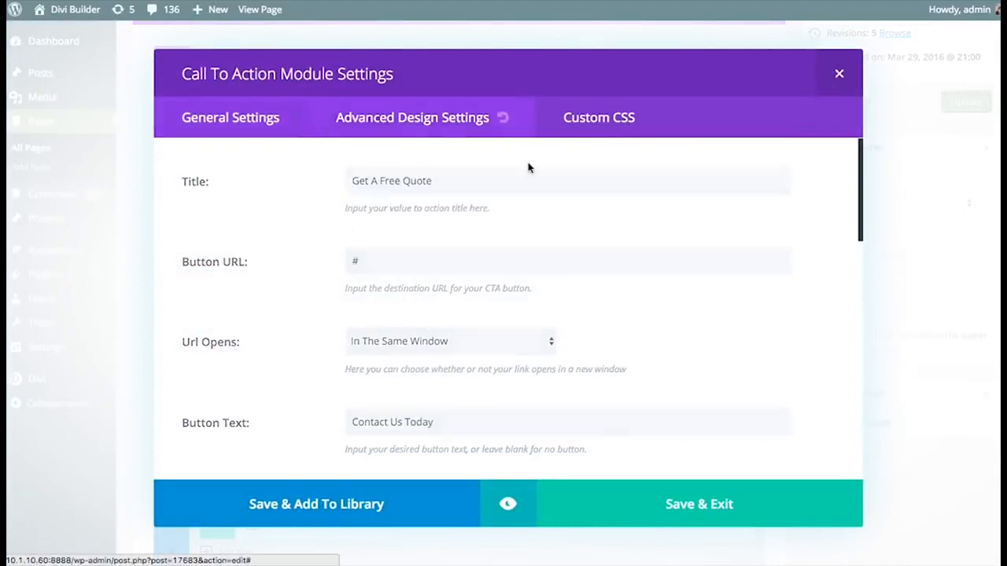
{"action": "left_click_drag", "start_coordinate": [860, 163], "coordinate": [710, 479]}
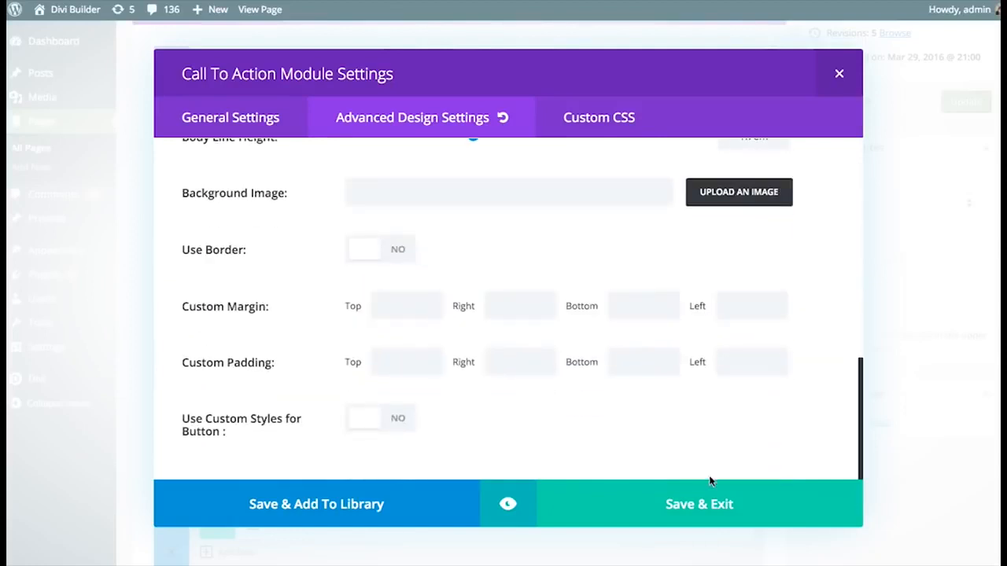
{"action": "left_click", "coordinate": [413, 431]}
{"action": "left_click_drag", "start_coordinate": [860, 270], "coordinate": [857, 304]}
{"action": "left_click_drag", "start_coordinate": [418, 231], "coordinate": [461, 231]}
{"action": "scroll", "coordinate": [627, 285], "scroll_direction": "down", "scroll_amount": 1}
{"action": "scroll", "coordinate": [626, 287], "scroll_direction": "down", "scroll_amount": 3}
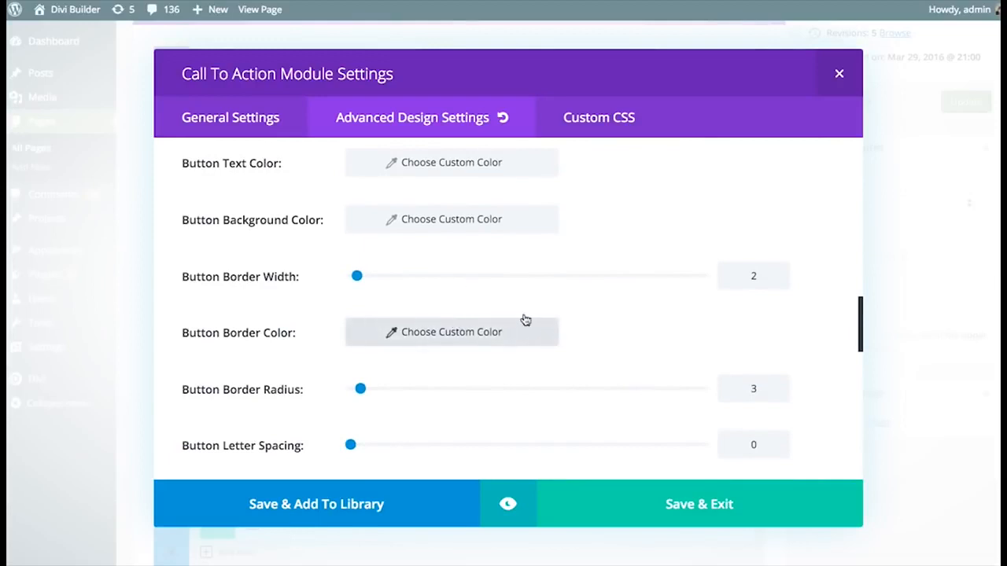
Set the button background color to #7cda24, preview and save the Call To Action variation, and update the page
{"action": "left_click", "coordinate": [464, 226]}
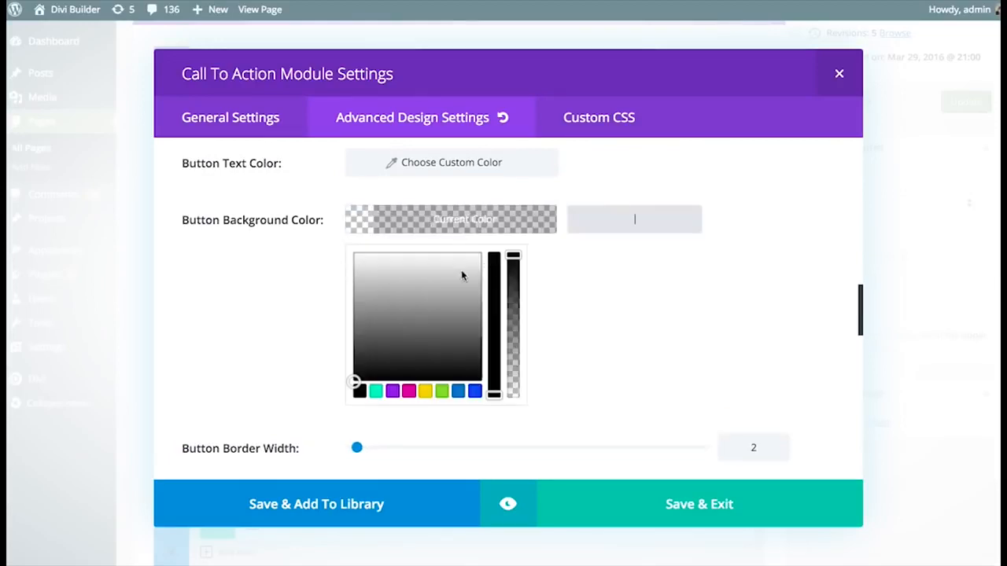
{"action": "left_click", "coordinate": [442, 391]}
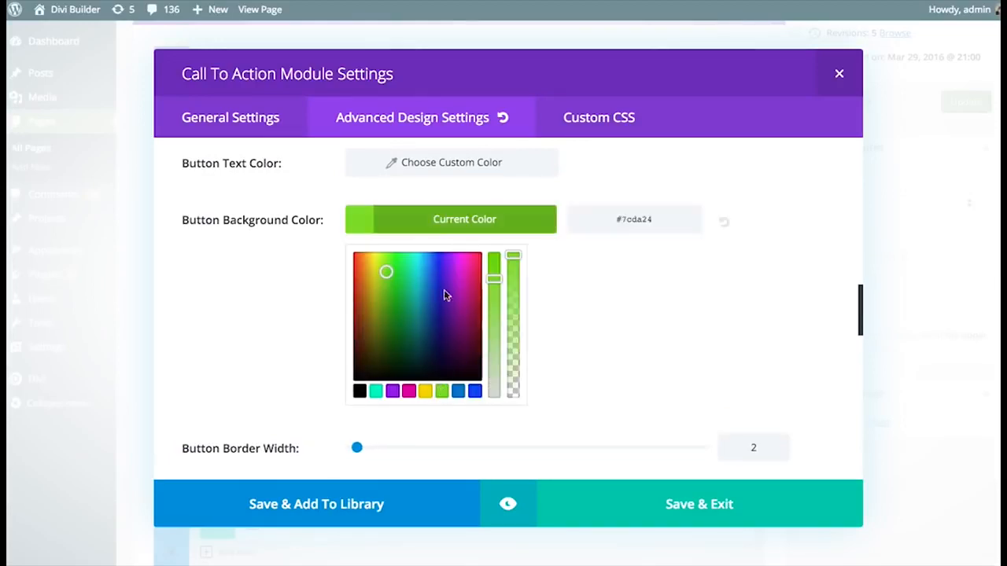
{"action": "left_click", "coordinate": [447, 232]}
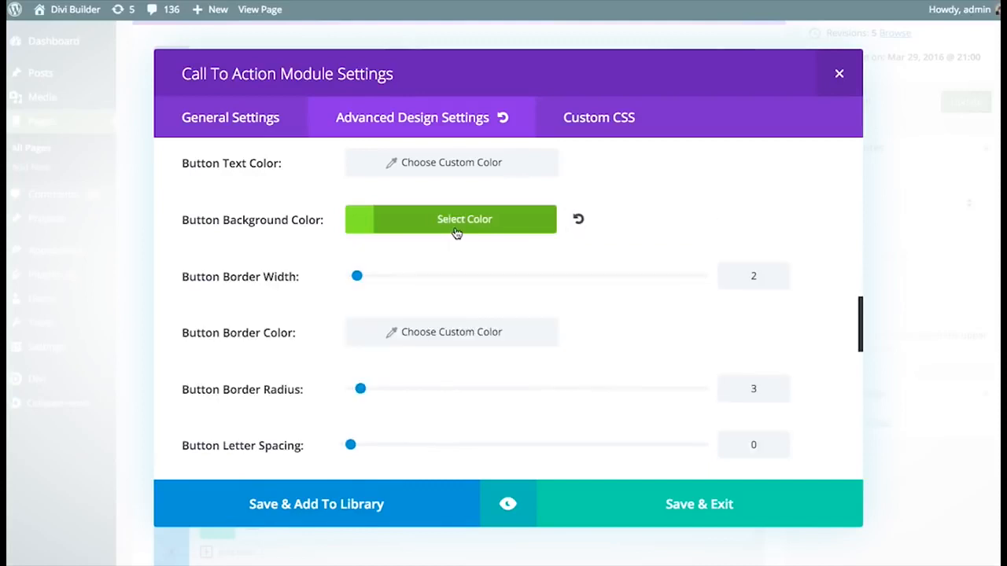
{"action": "left_click", "coordinate": [508, 505]}
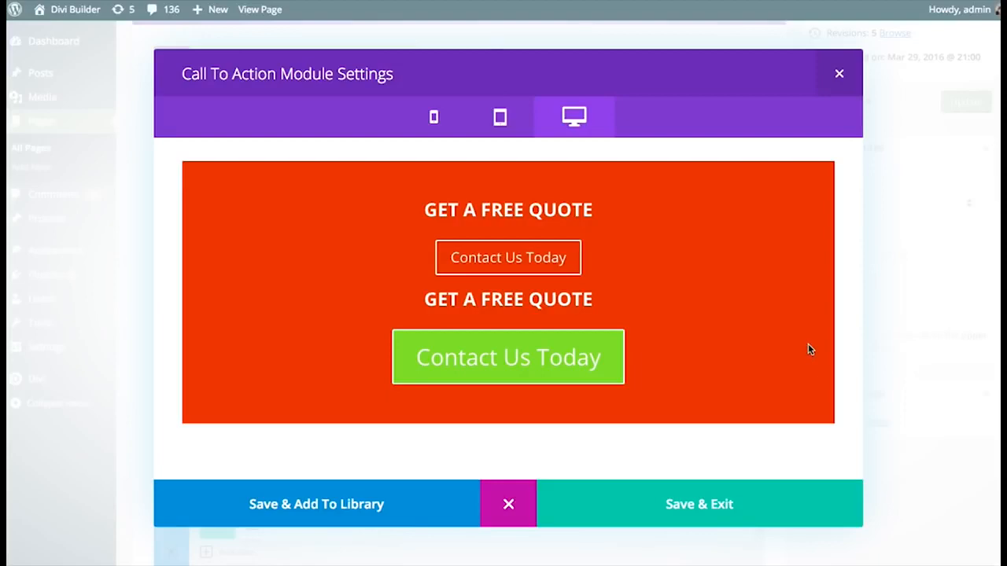
{"action": "left_click", "coordinate": [731, 510]}
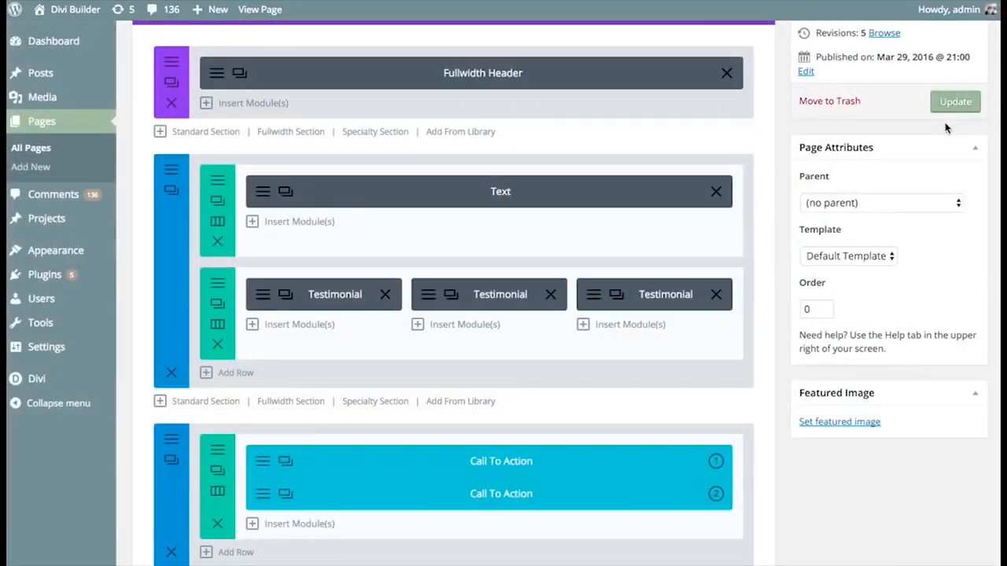
{"action": "left_click", "coordinate": [944, 105]}
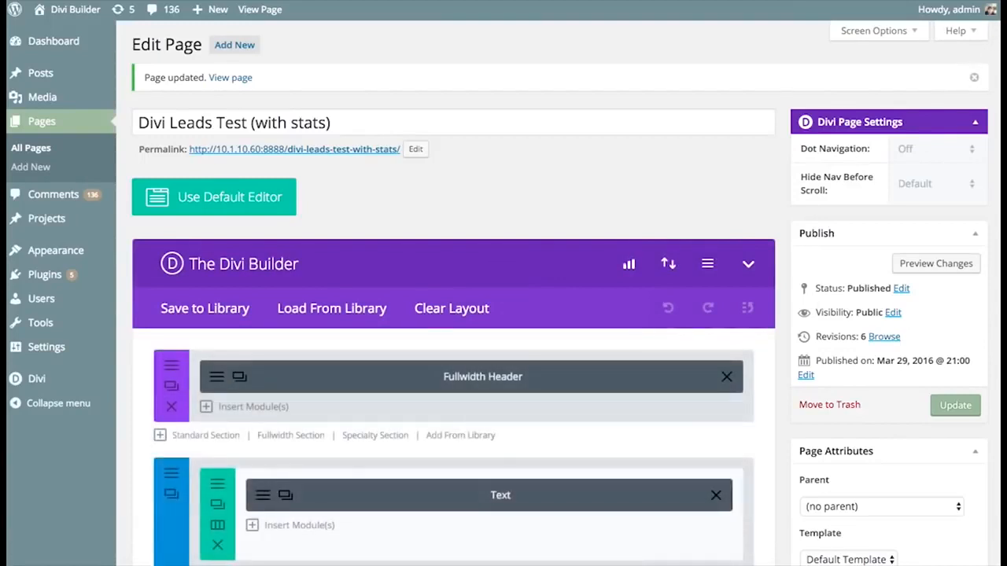
Look over the two Call To Action variations in the page layout and open the Divi Builder Settings
{"action": "scroll", "coordinate": [995, 48], "scroll_direction": "down", "scroll_amount": 5}
{"action": "scroll", "coordinate": [997, 111], "scroll_direction": "down", "scroll_amount": 1}
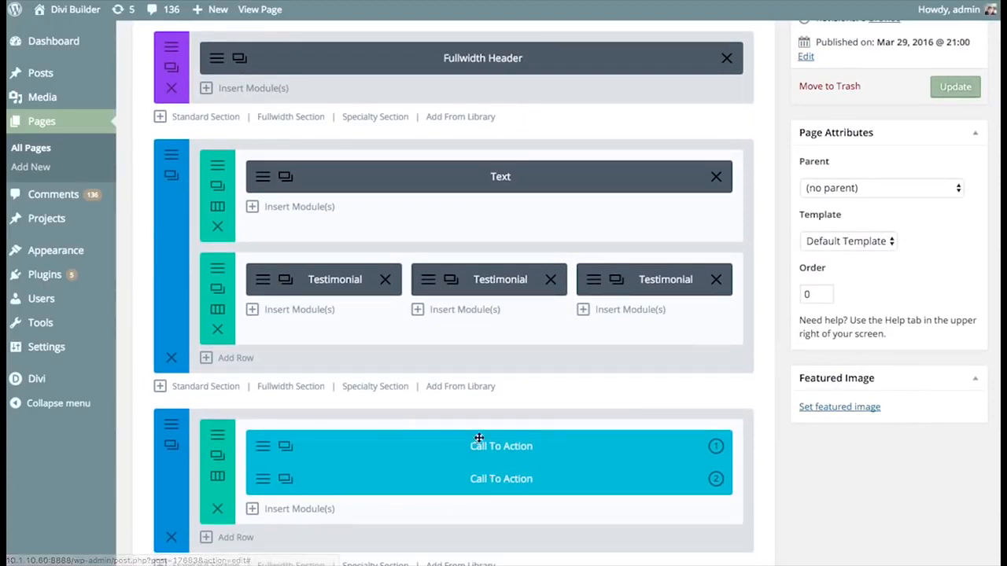
{"action": "scroll", "coordinate": [478, 438], "scroll_direction": "up", "scroll_amount": 5}
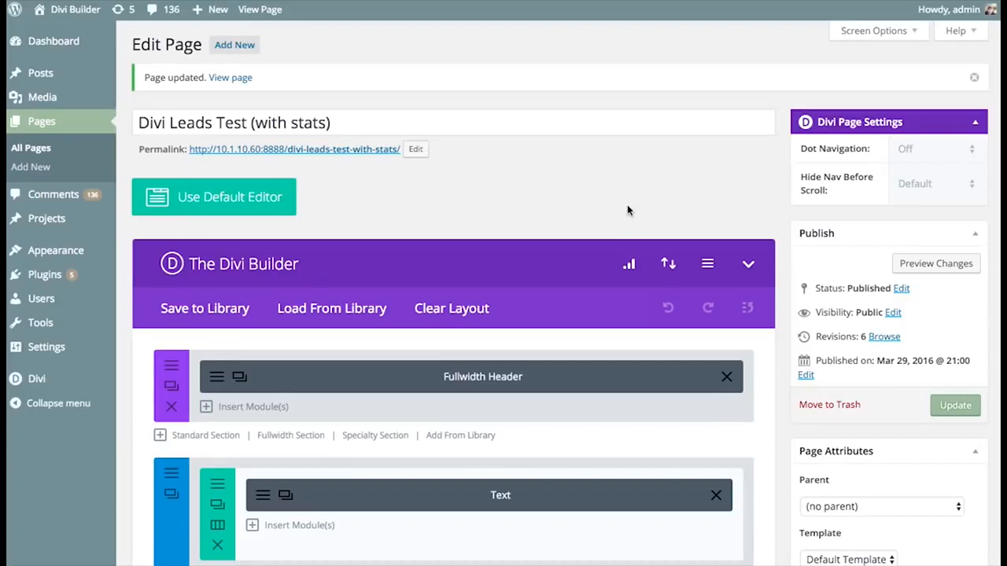
{"action": "scroll", "coordinate": [602, 208], "scroll_direction": "down", "scroll_amount": 6}
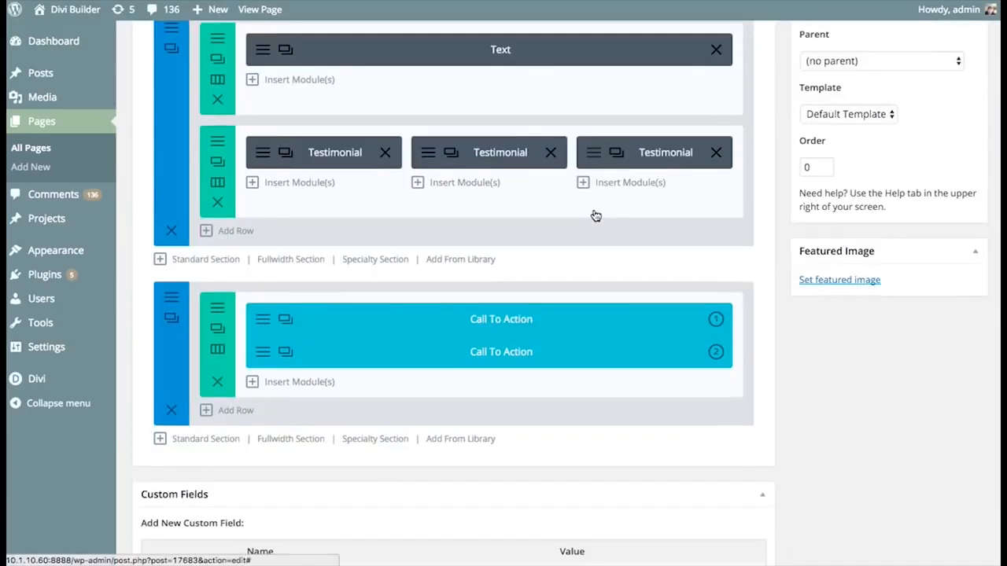
{"action": "scroll", "coordinate": [595, 215], "scroll_direction": "up", "scroll_amount": 3}
{"action": "scroll", "coordinate": [634, 281], "scroll_direction": "up", "scroll_amount": 3}
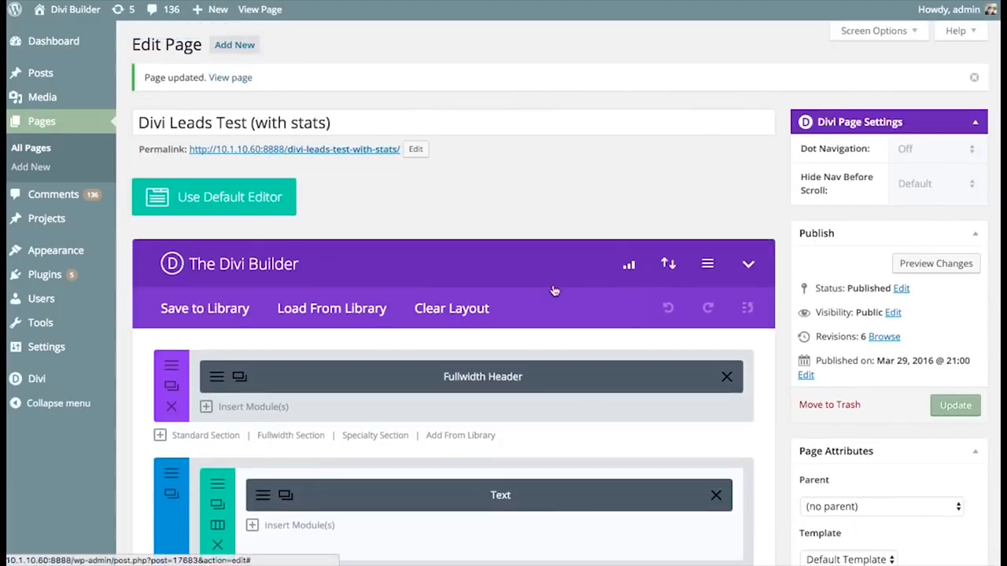
{"action": "left_click", "coordinate": [707, 265]}
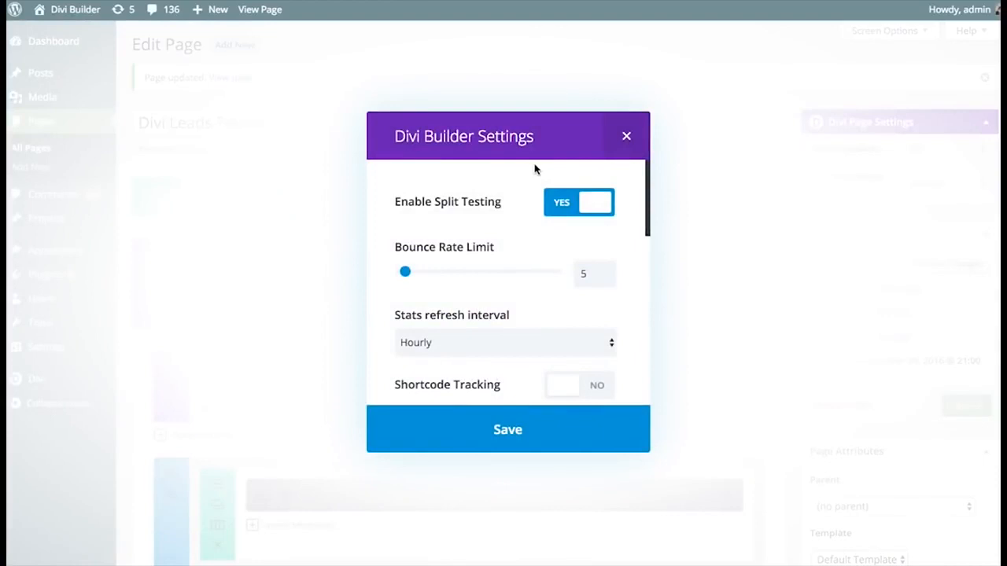
Set the split test's Bounce Rate Limit to 3 in the Divi Builder Settings
{"action": "left_click_drag", "start_coordinate": [649, 188], "coordinate": [649, 201]}
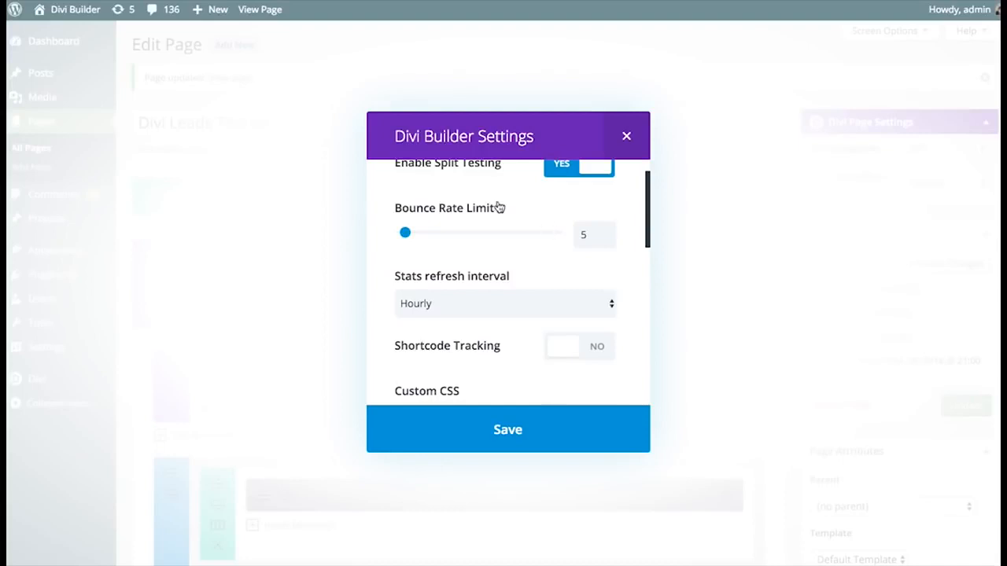
{"action": "left_click", "coordinate": [604, 238]}
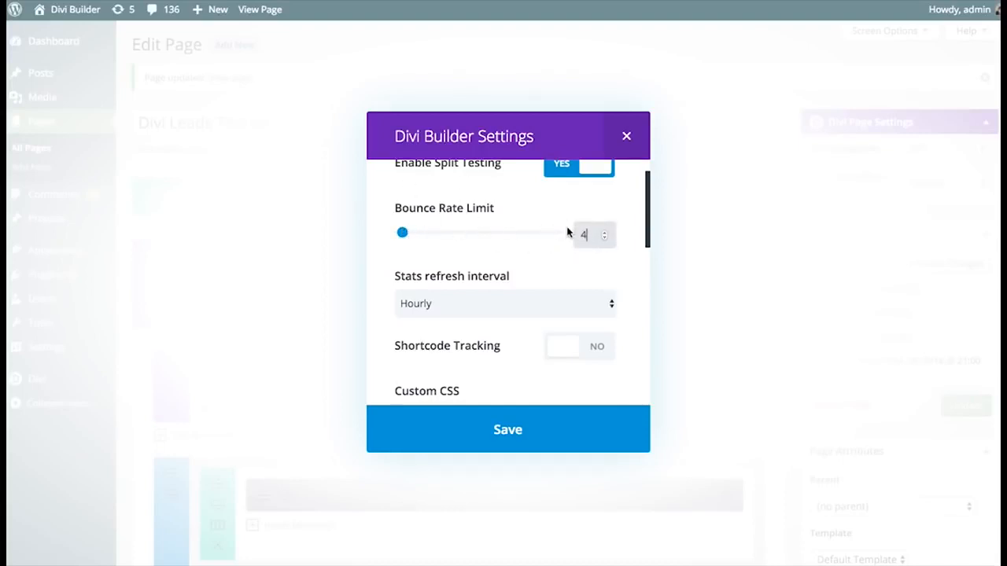
{"action": "key", "text": "Up"}
{"action": "key", "text": "Down"}
{"action": "key", "text": "Up"}
{"action": "key", "text": "Up"}
{"action": "key", "text": "Up"}
{"action": "key", "text": "Up"}
{"action": "key", "text": "Up"}
{"action": "key", "text": "Up"}
{"action": "key", "text": "Up"}
{"action": "key", "text": "Up"}
{"action": "key", "text": "Up"}
{"action": "key", "text": "Up"}
{"action": "key", "text": "Up"}
{"action": "key", "text": "Down"}
{"action": "key", "text": "Down"}
{"action": "key", "text": "Down"}
{"action": "key", "text": "Down"}
{"action": "key", "text": "Down"}
{"action": "key", "text": "Down"}
{"action": "key", "text": "Down"}
{"action": "key", "text": "Down"}
{"action": "key", "text": "Down"}
{"action": "key", "text": "Down"}
{"action": "key", "text": "Down"}
{"action": "key", "text": "Down"}
Set the stats refresh interval for the split test to Daily
{"action": "scroll", "coordinate": [539, 275], "scroll_direction": "down", "scroll_amount": 1}
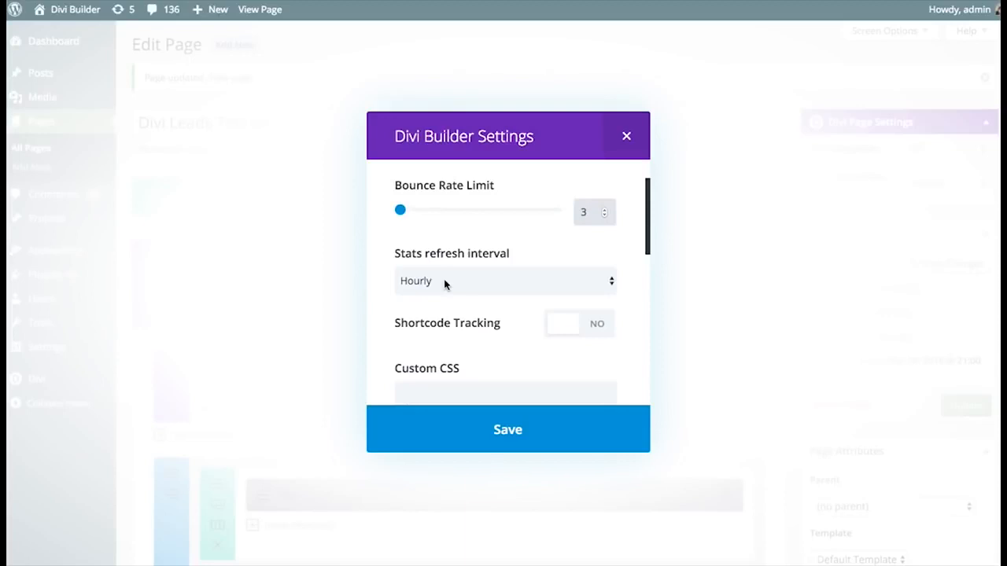
{"action": "left_click", "coordinate": [444, 282]}
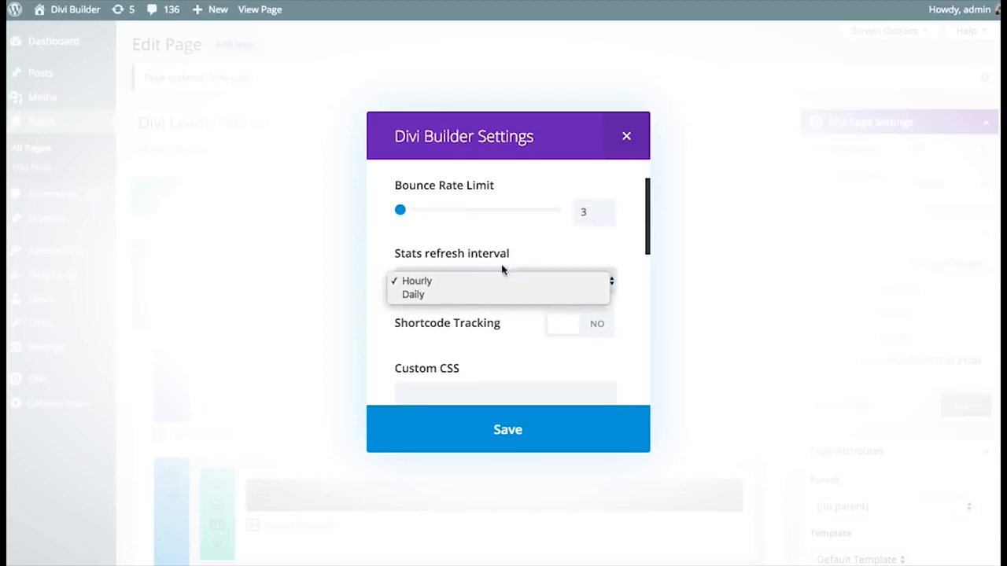
{"action": "left_click", "coordinate": [434, 295]}
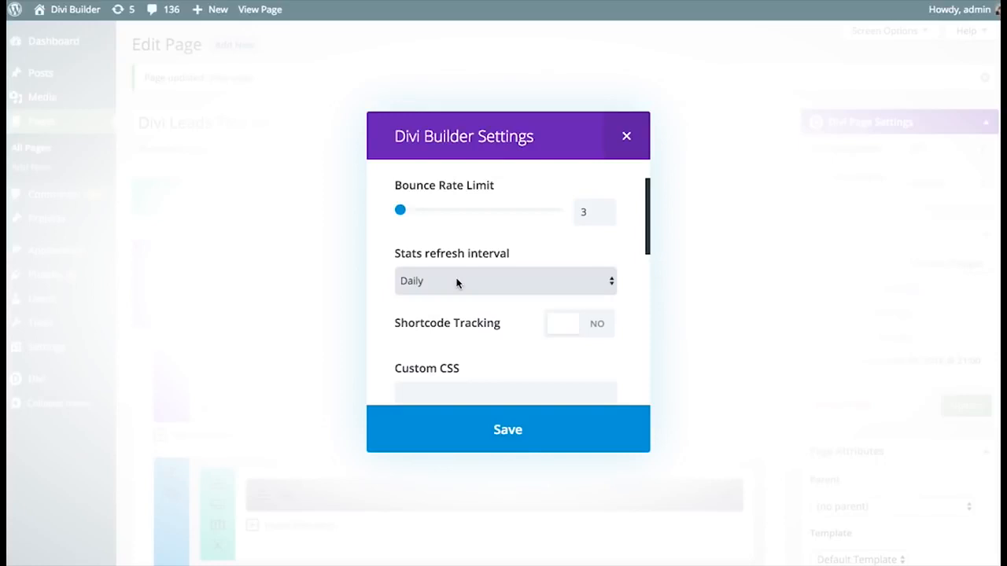
{"action": "left_click", "coordinate": [457, 282]}
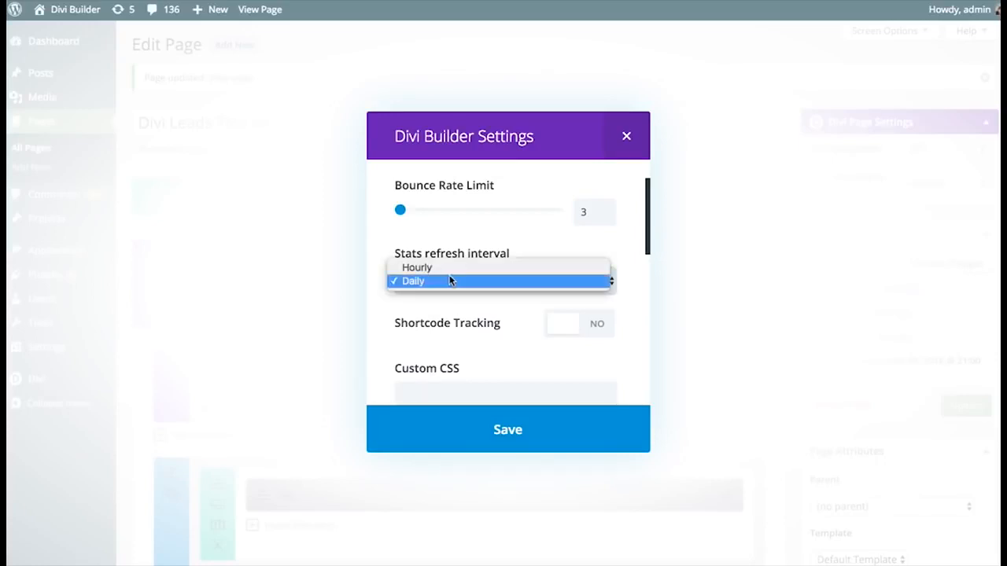
{"action": "left_click", "coordinate": [430, 282]}
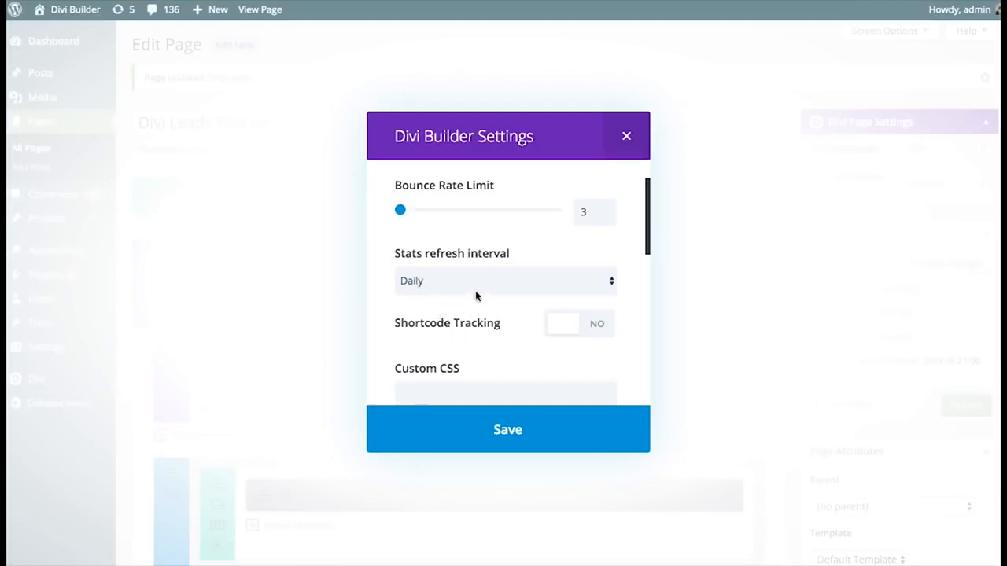
Enable Shortcode Tracking and select the full tracking shortcode text
{"action": "scroll", "coordinate": [464, 324], "scroll_direction": "down", "scroll_amount": 2}
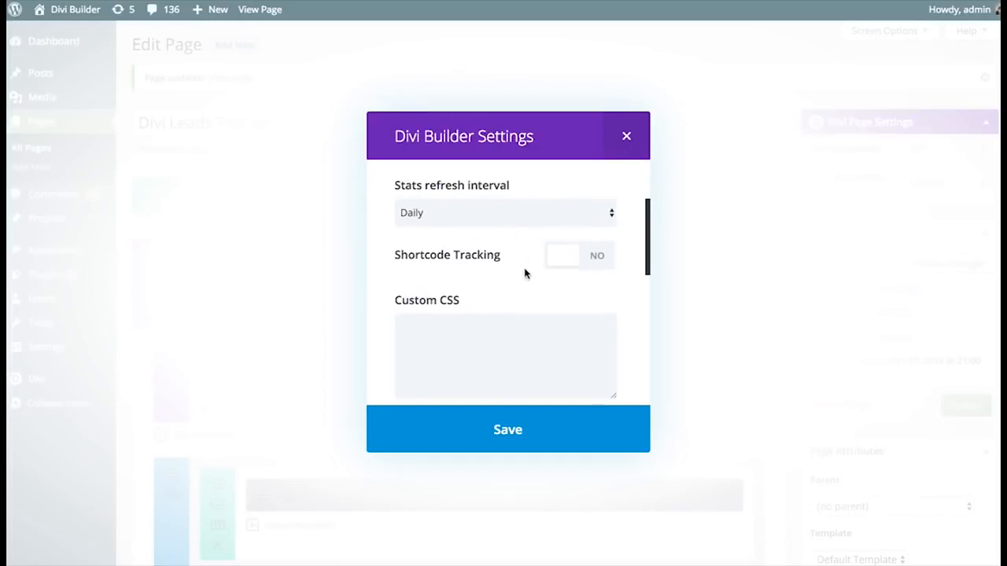
{"action": "left_click", "coordinate": [572, 267]}
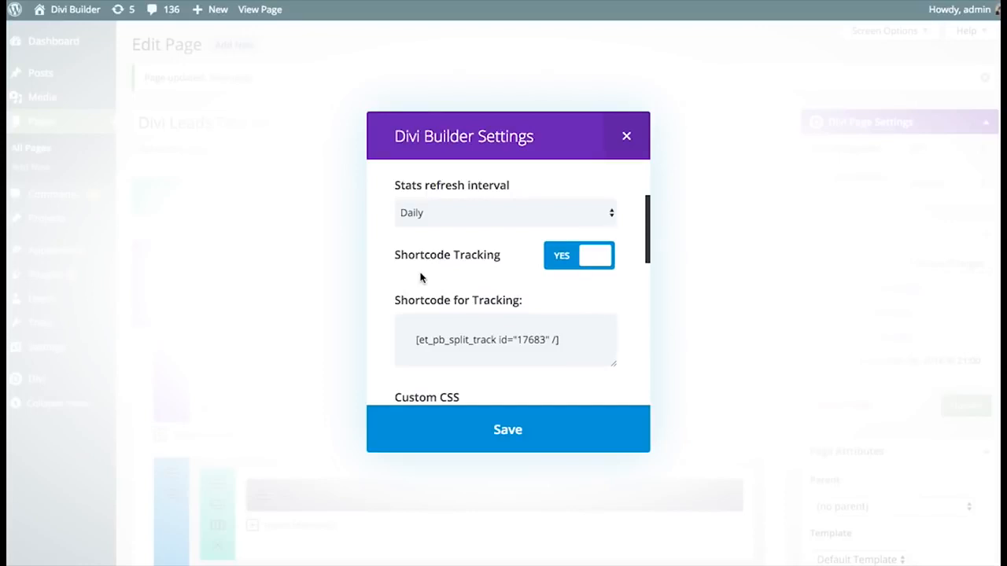
{"action": "right_click", "coordinate": [480, 343]}
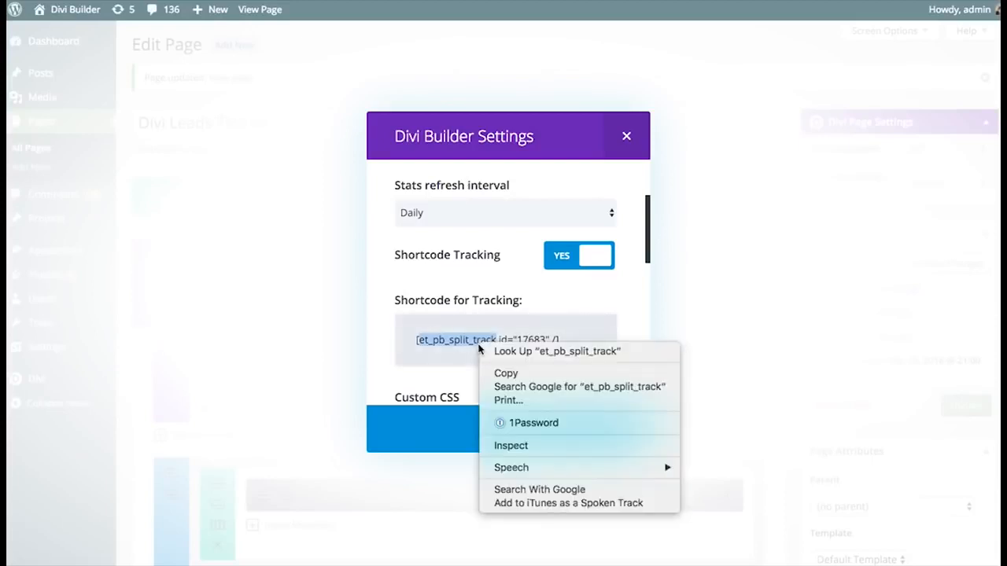
{"action": "left_click", "coordinate": [420, 339]}
{"action": "left_click_drag", "start_coordinate": [420, 339], "coordinate": [567, 342]}
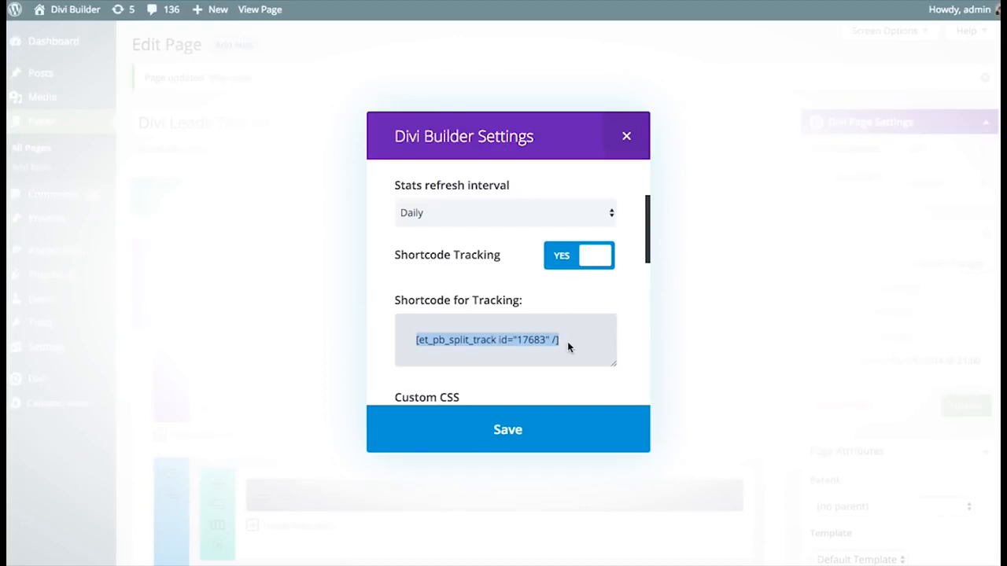
Reselect the tracking shortcode text and save the Divi Builder Settings
{"action": "left_click_drag", "start_coordinate": [567, 342], "coordinate": [419, 344]}
{"action": "left_click", "coordinate": [410, 346]}
{"action": "triple_click", "coordinate": [410, 347]}
{"action": "mouse_move", "coordinate": [575, 344]}
{"action": "left_mouse_down"}
{"action": "mouse_move", "coordinate": [411, 341]}
{"action": "mouse_move", "coordinate": [568, 340]}
{"action": "left_mouse_up"}
{"action": "left_click", "coordinate": [557, 438]}
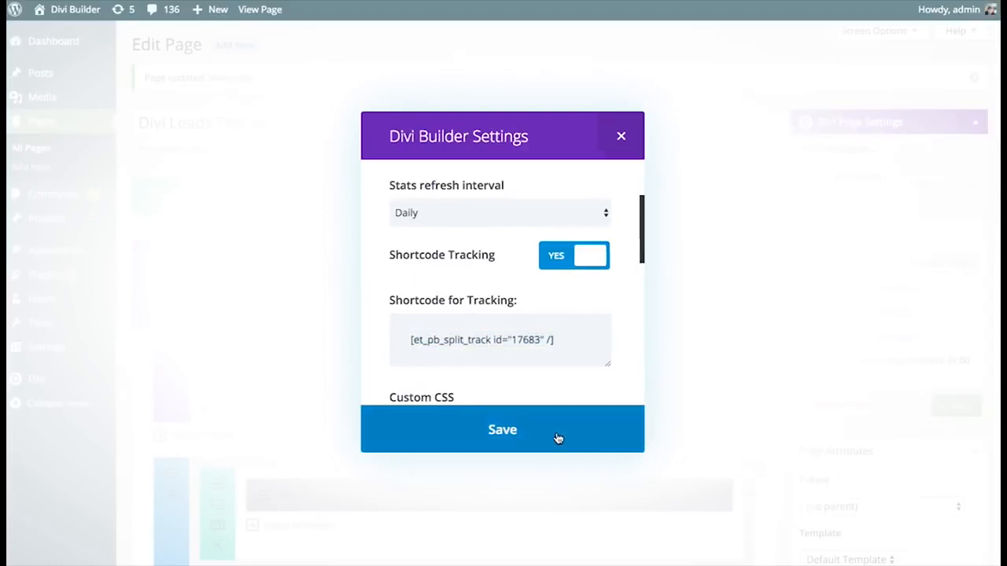